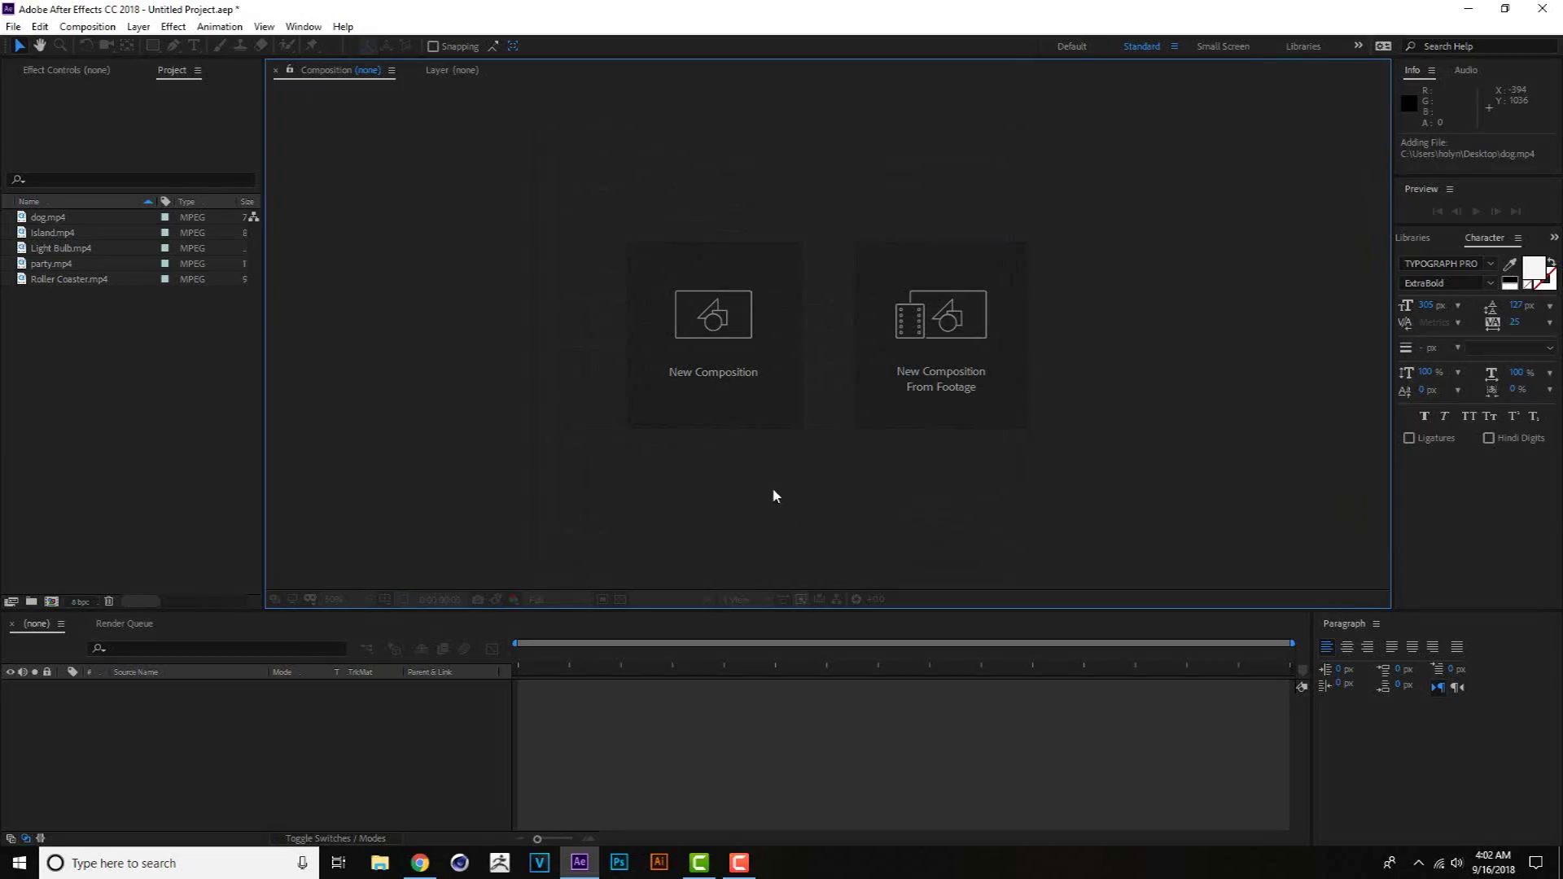
Create Comp 1 from the HDTV 1080 29.97 preset, 15 seconds long, with a black background.
left_click(727, 354)
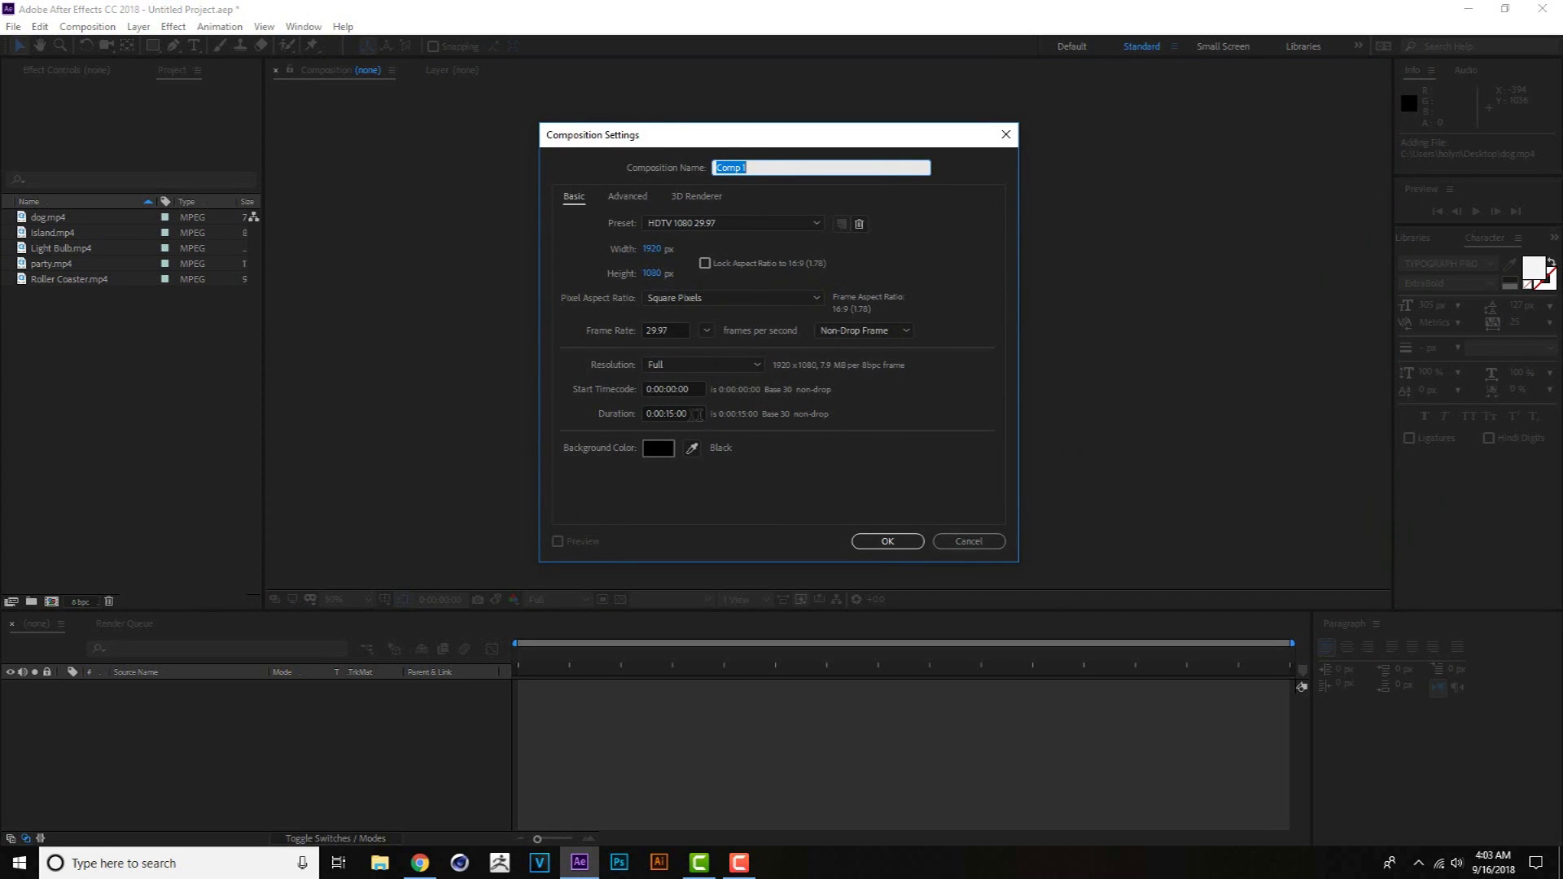
left_click(889, 540)
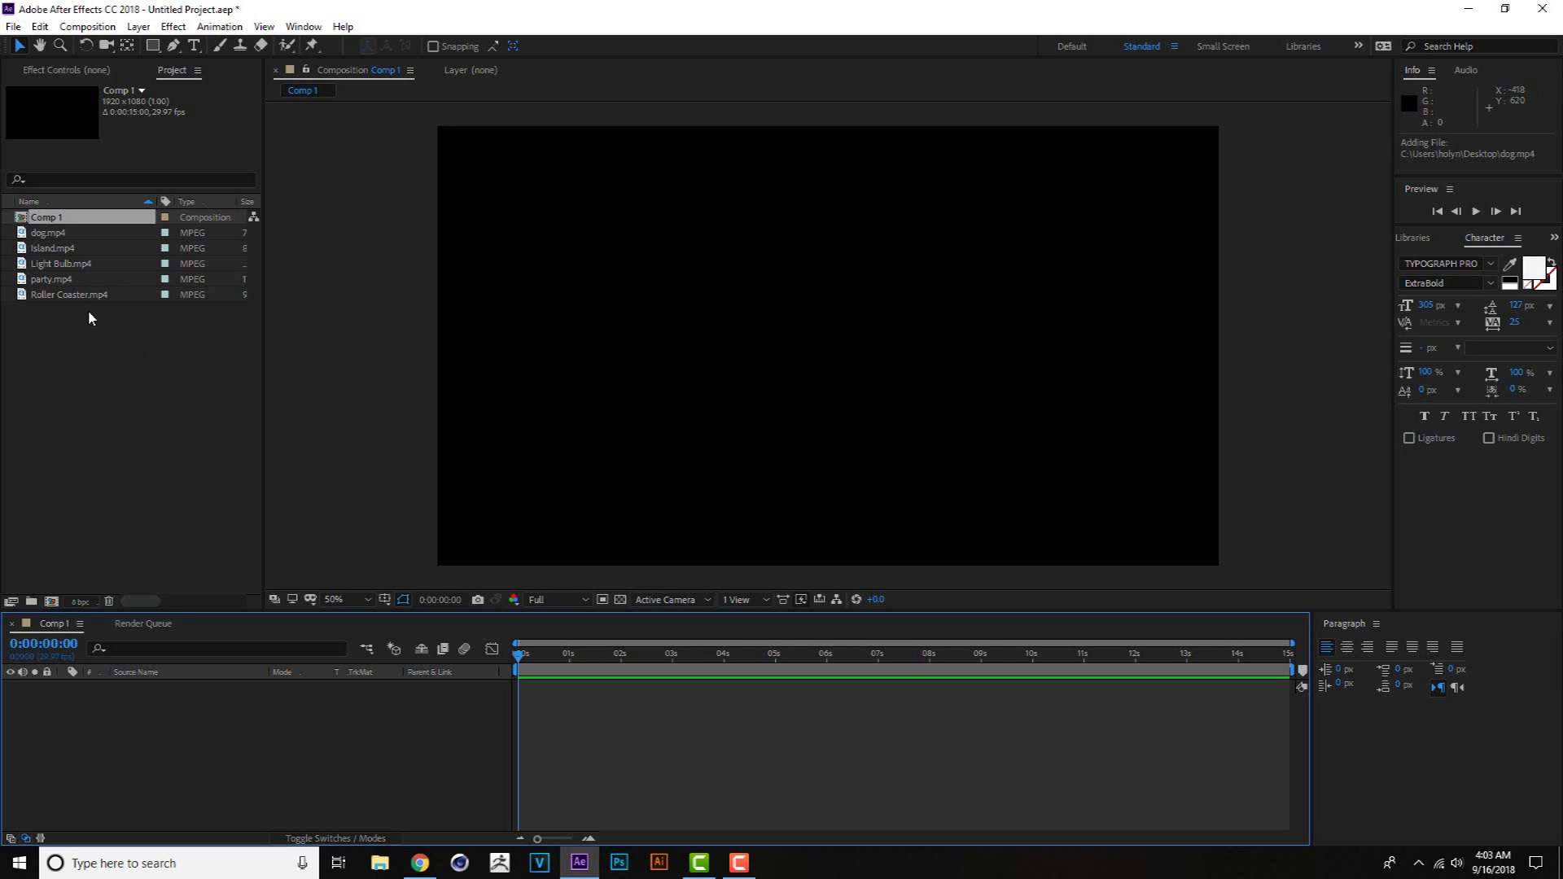
left_click(419, 862)
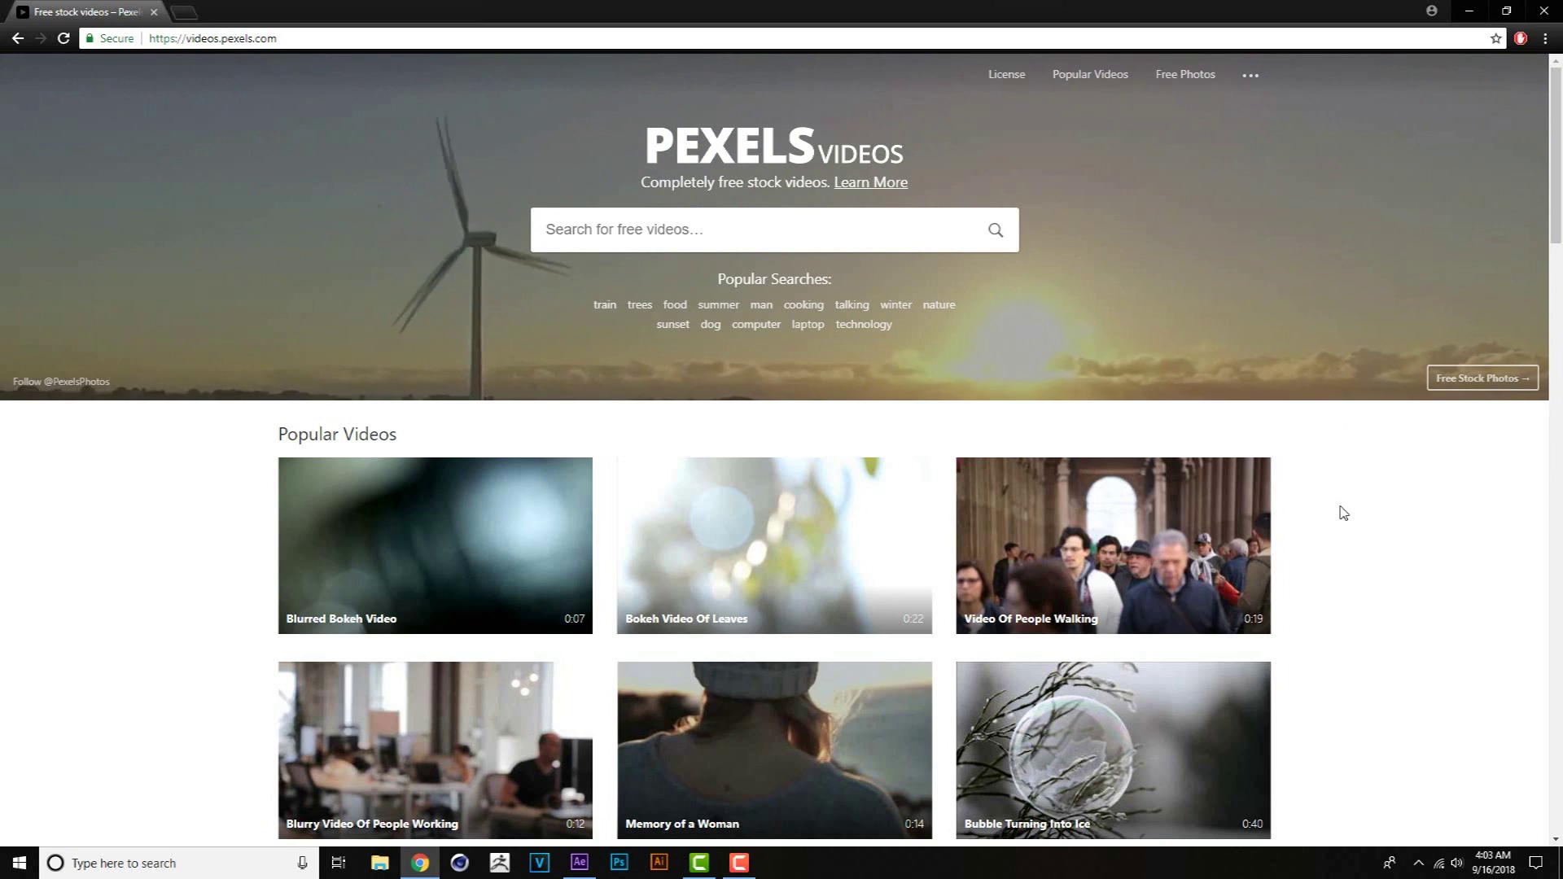
scroll(1343, 513, "down", 5)
scroll(1343, 513, "down", 1)
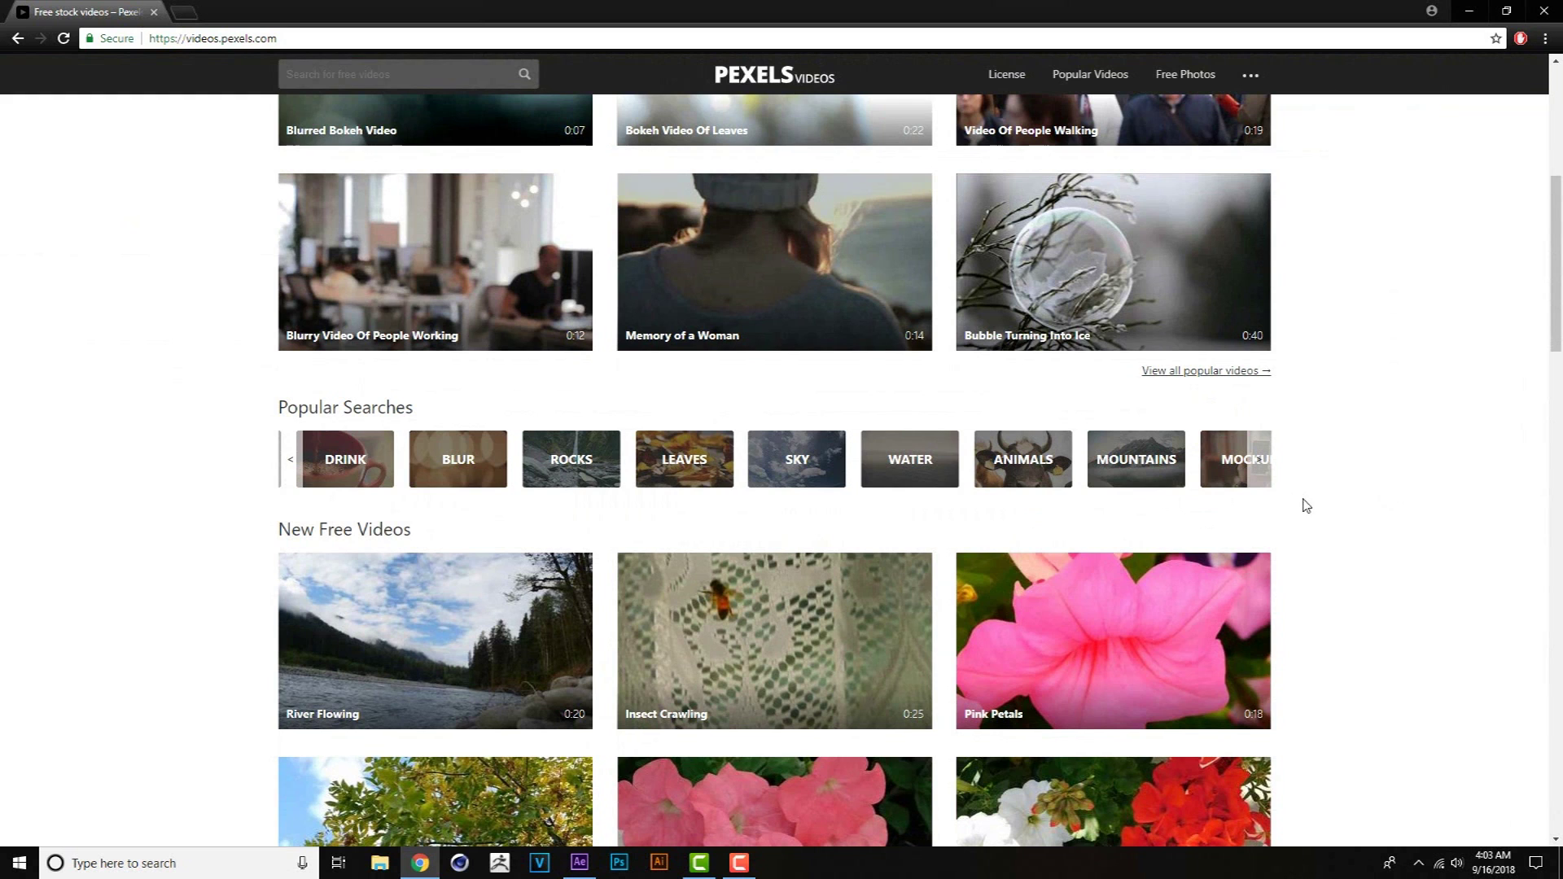
scroll(1320, 511, "up", 3)
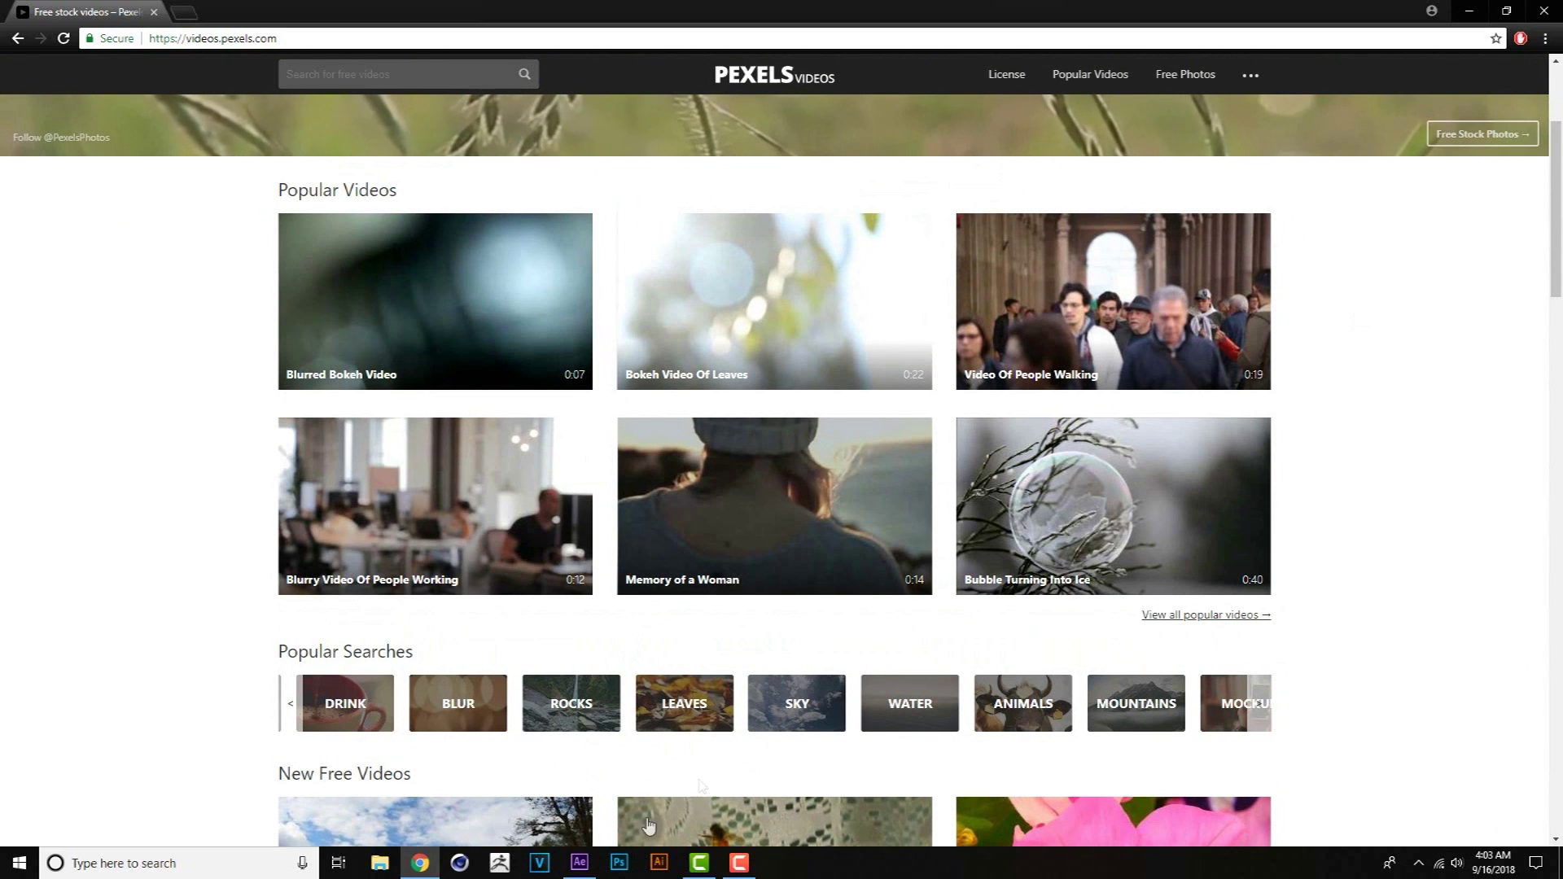
left_click(580, 863)
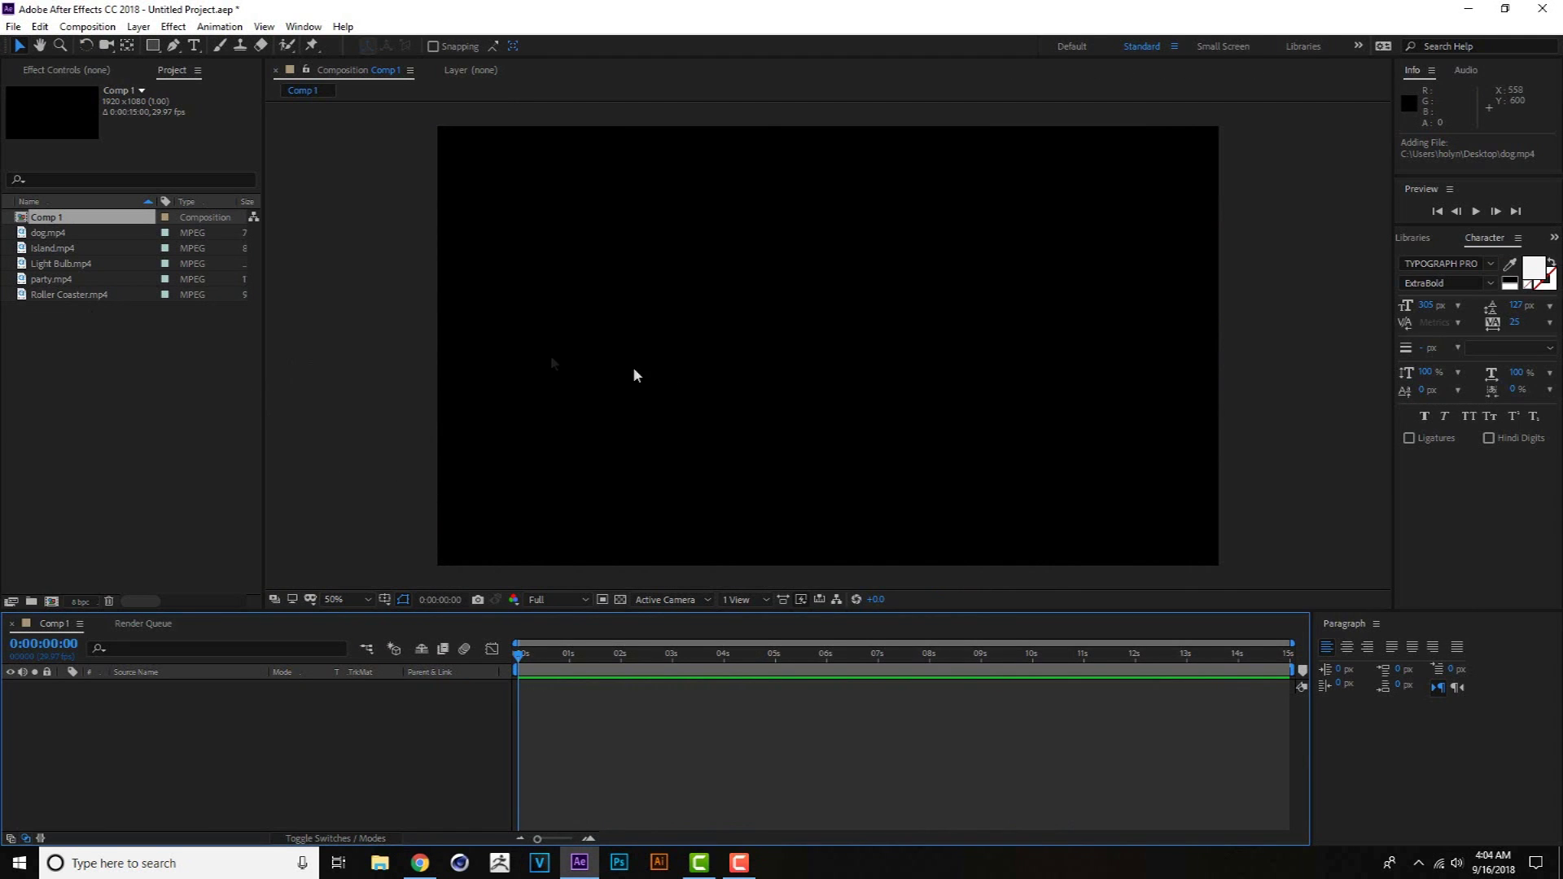
Add Island.mp4 to the composition and lock its layer.
left_click_drag(53, 248, 836, 356)
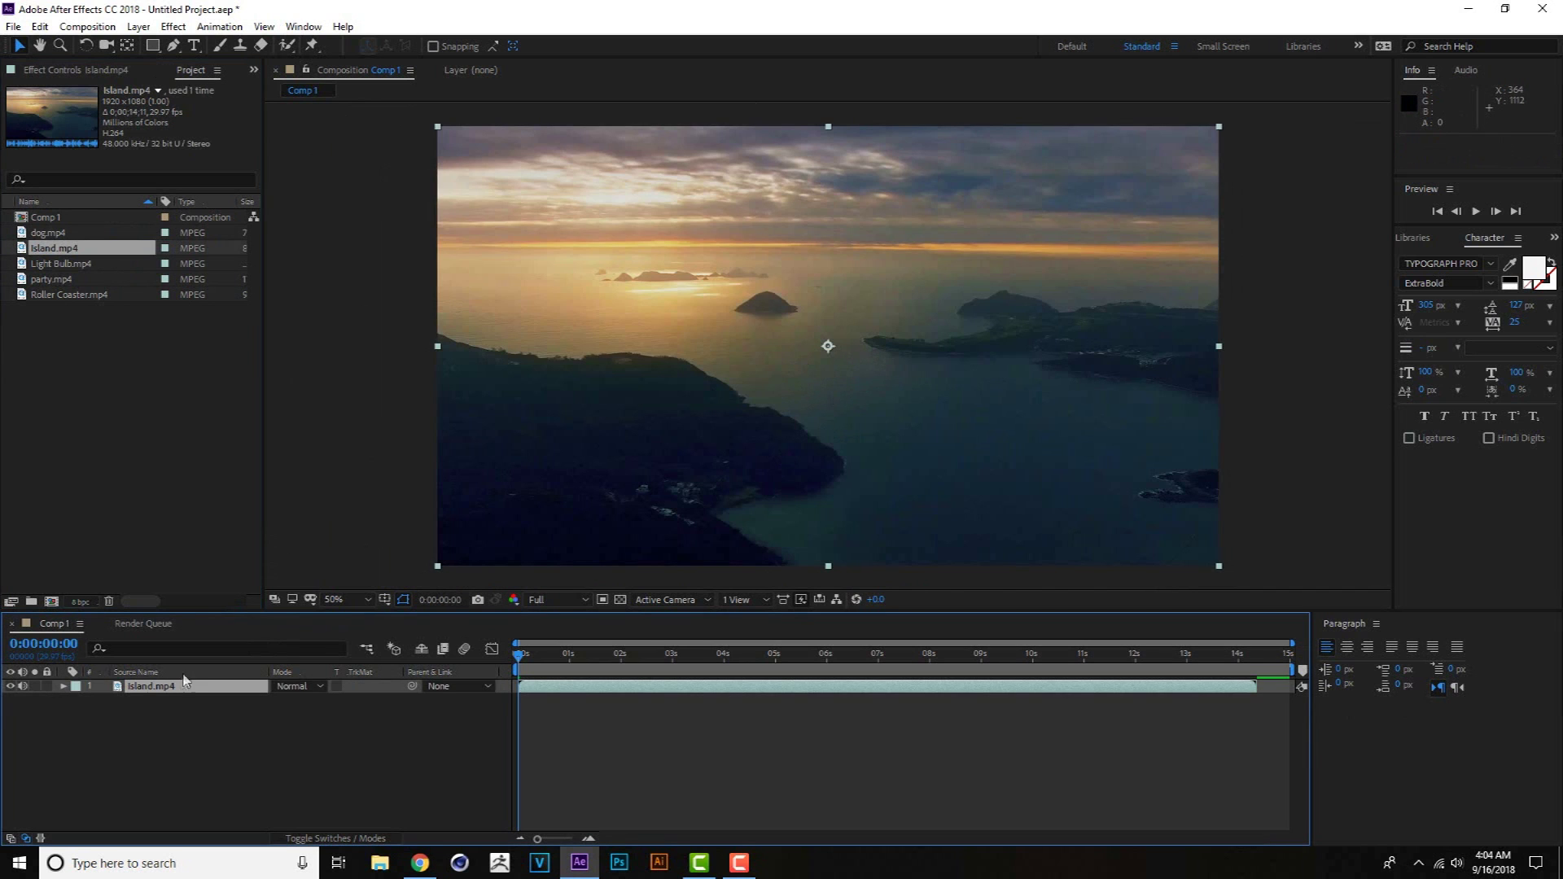
left_click(47, 686)
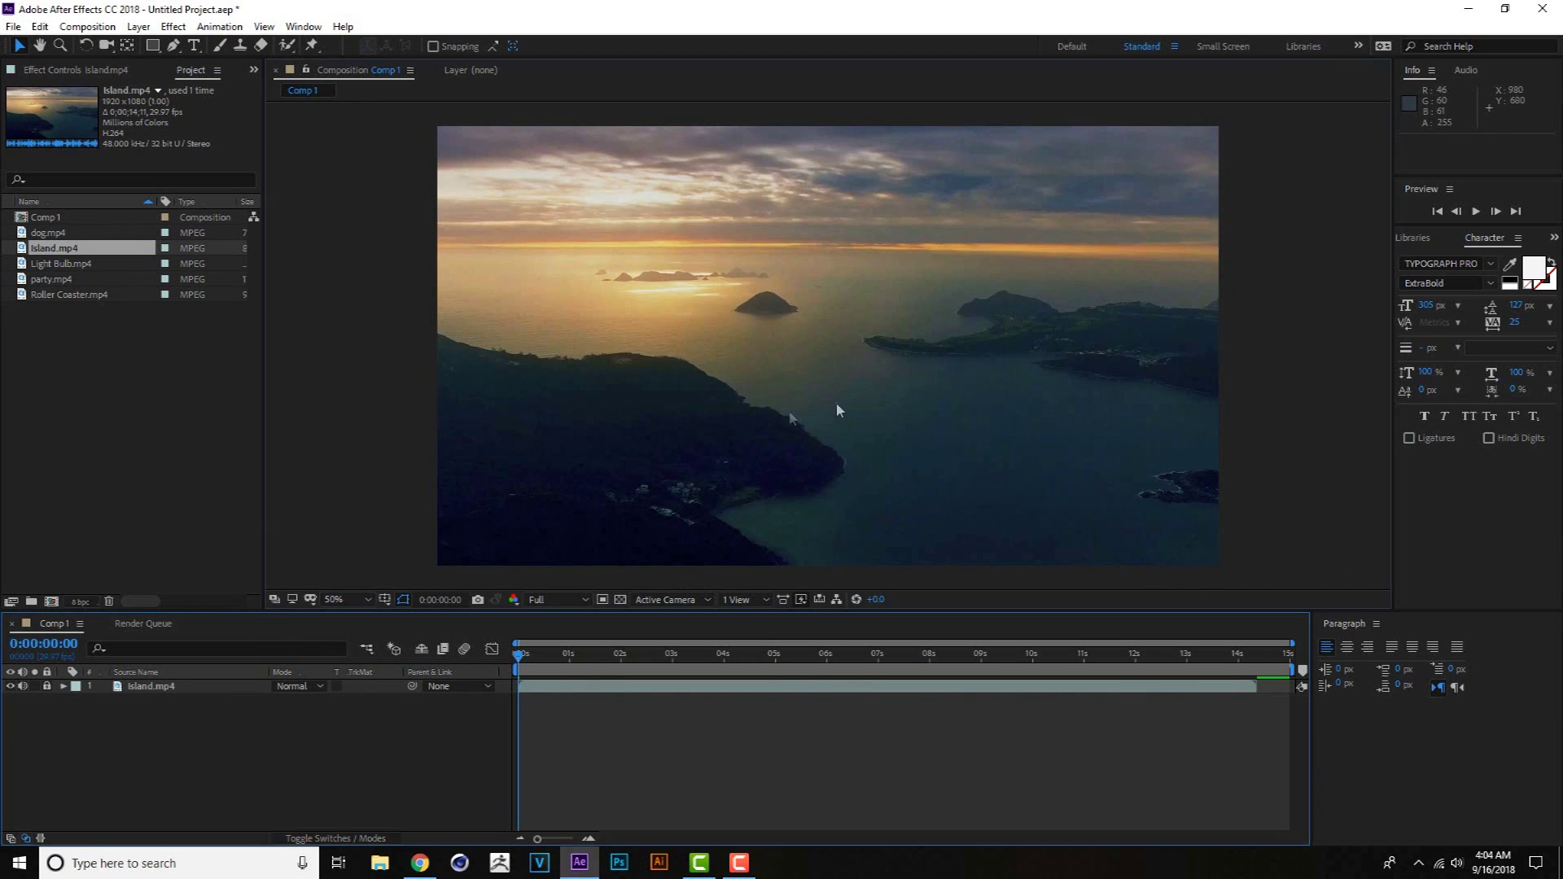
left_click(765, 688)
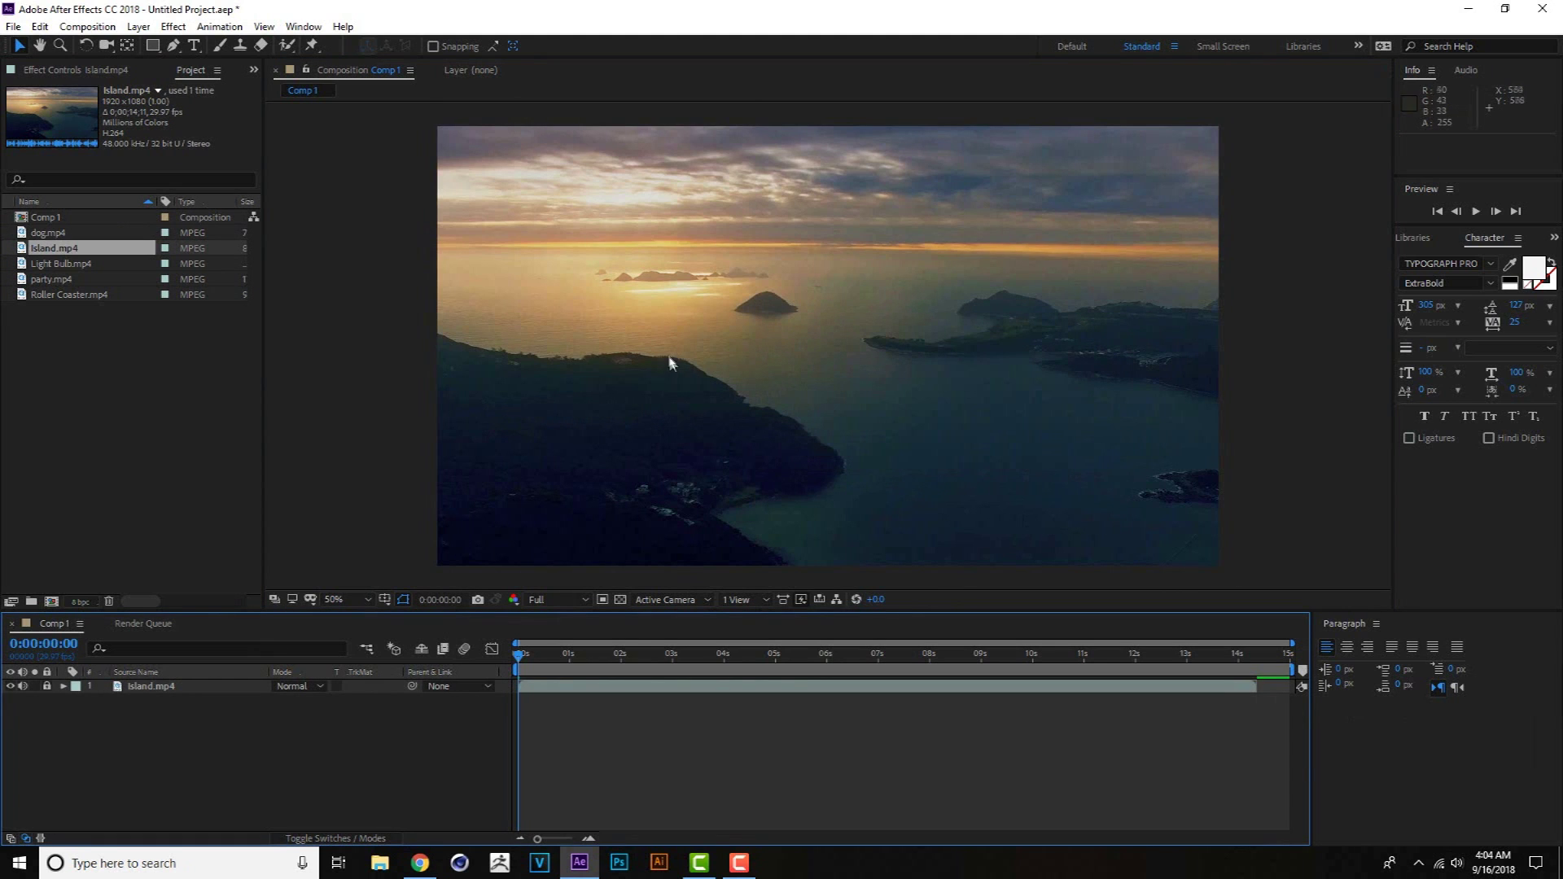
Type a white letter N as a text layer and move it slightly left and down.
left_click(195, 46)
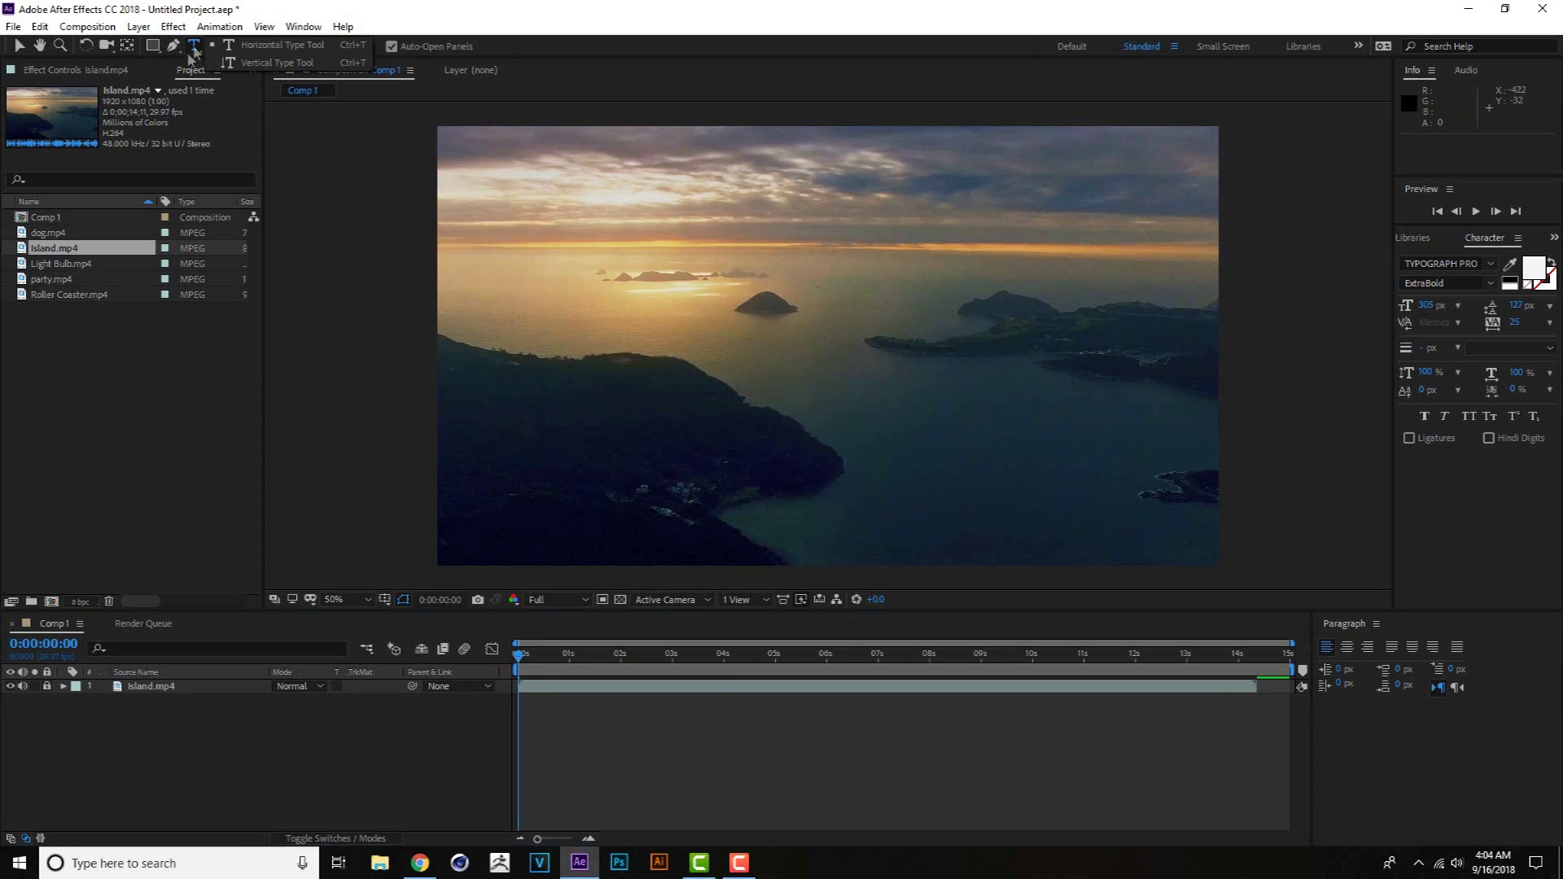
left_click(757, 414)
type("n")
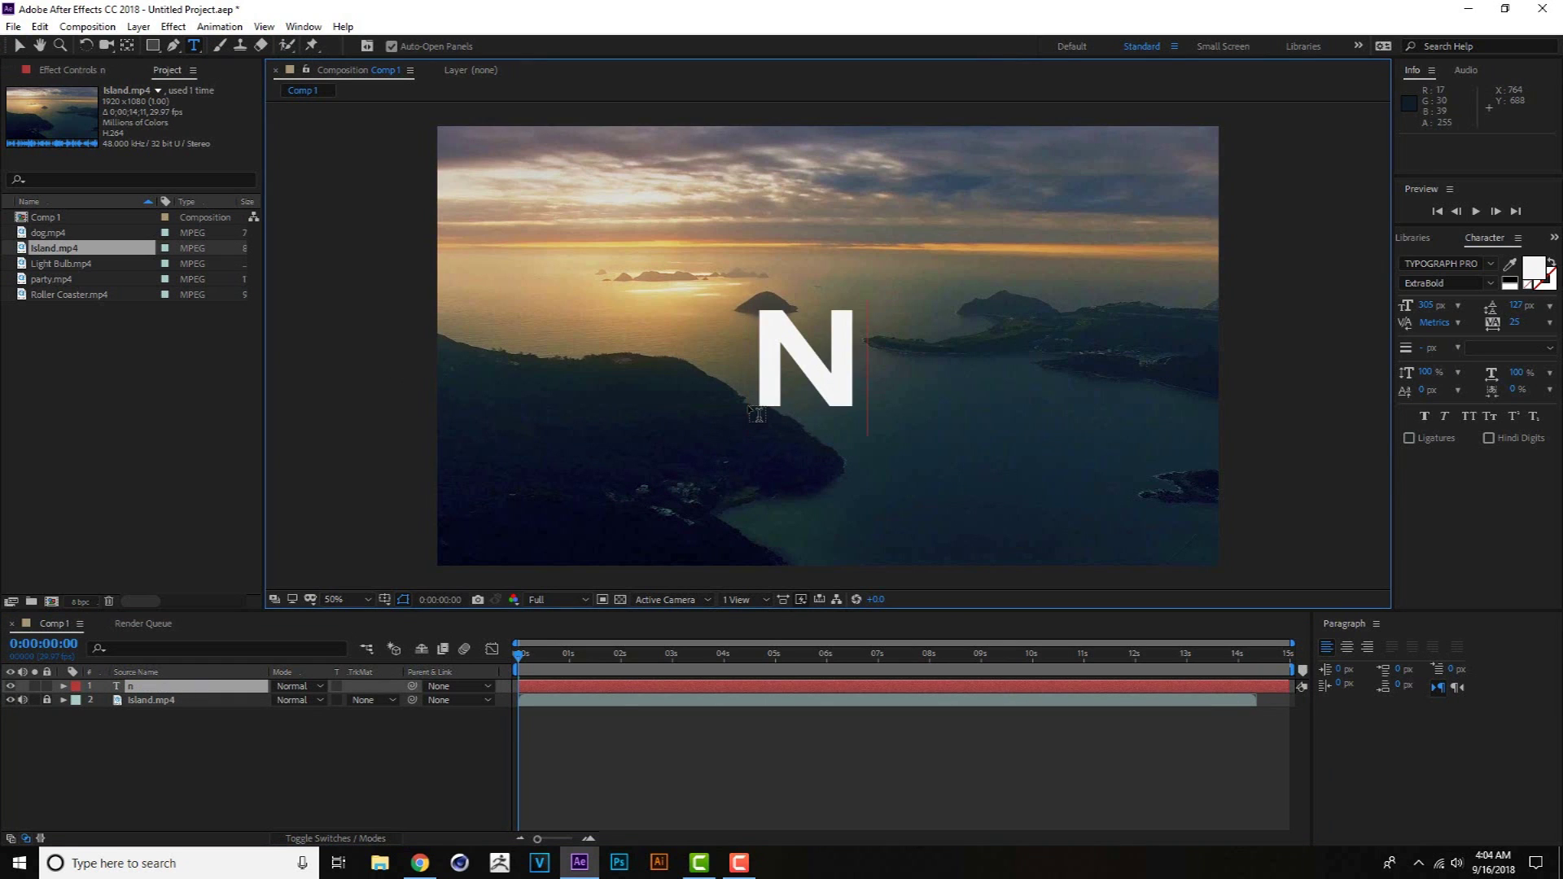
left_click(20, 46)
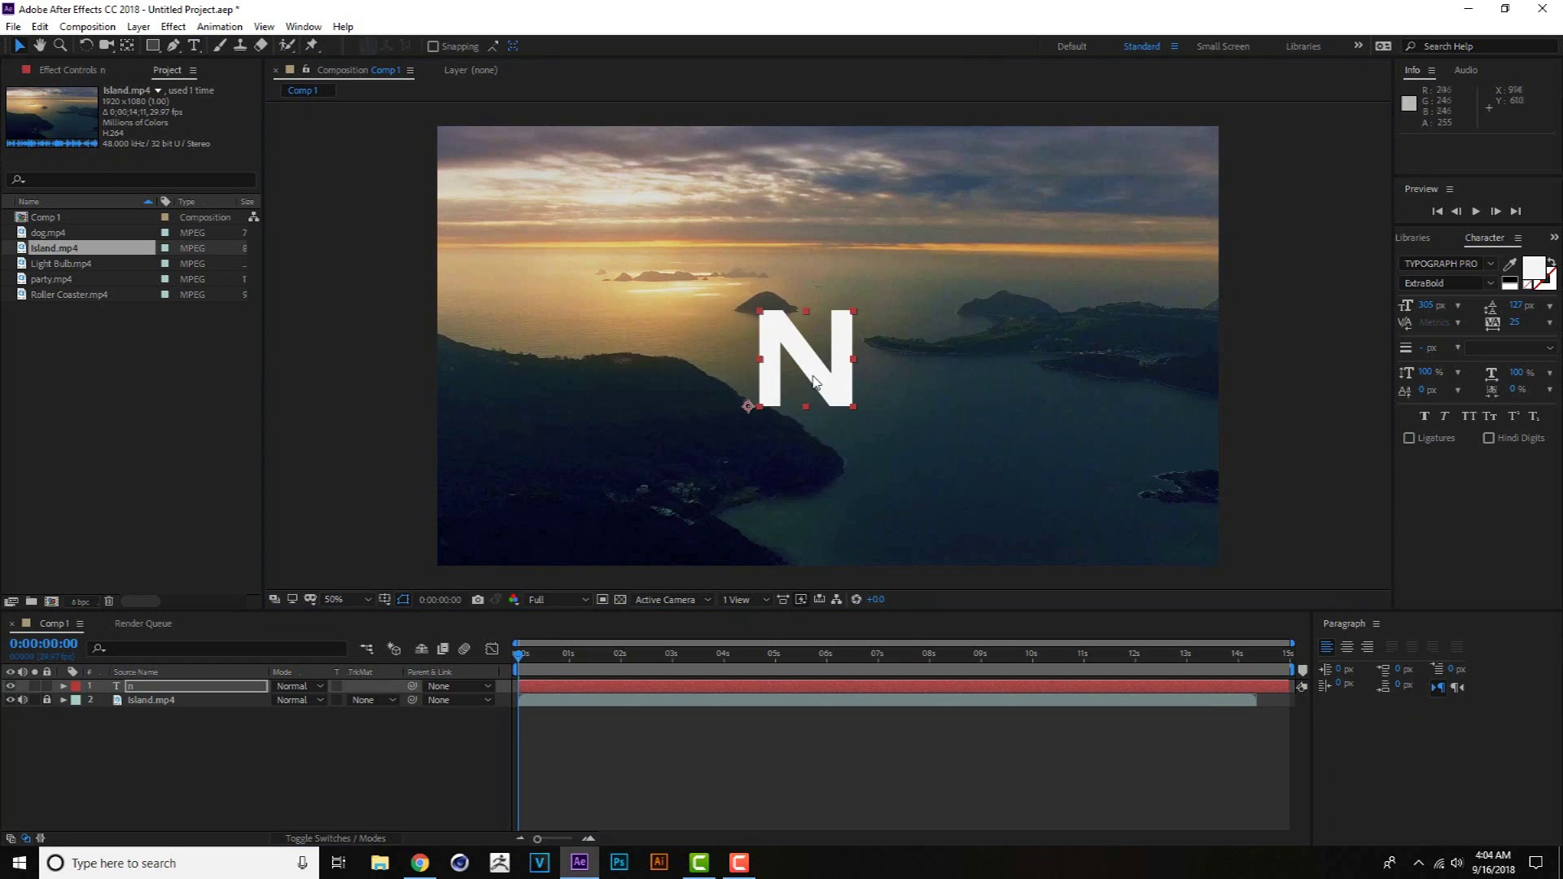
left_click_drag(814, 378, 741, 394)
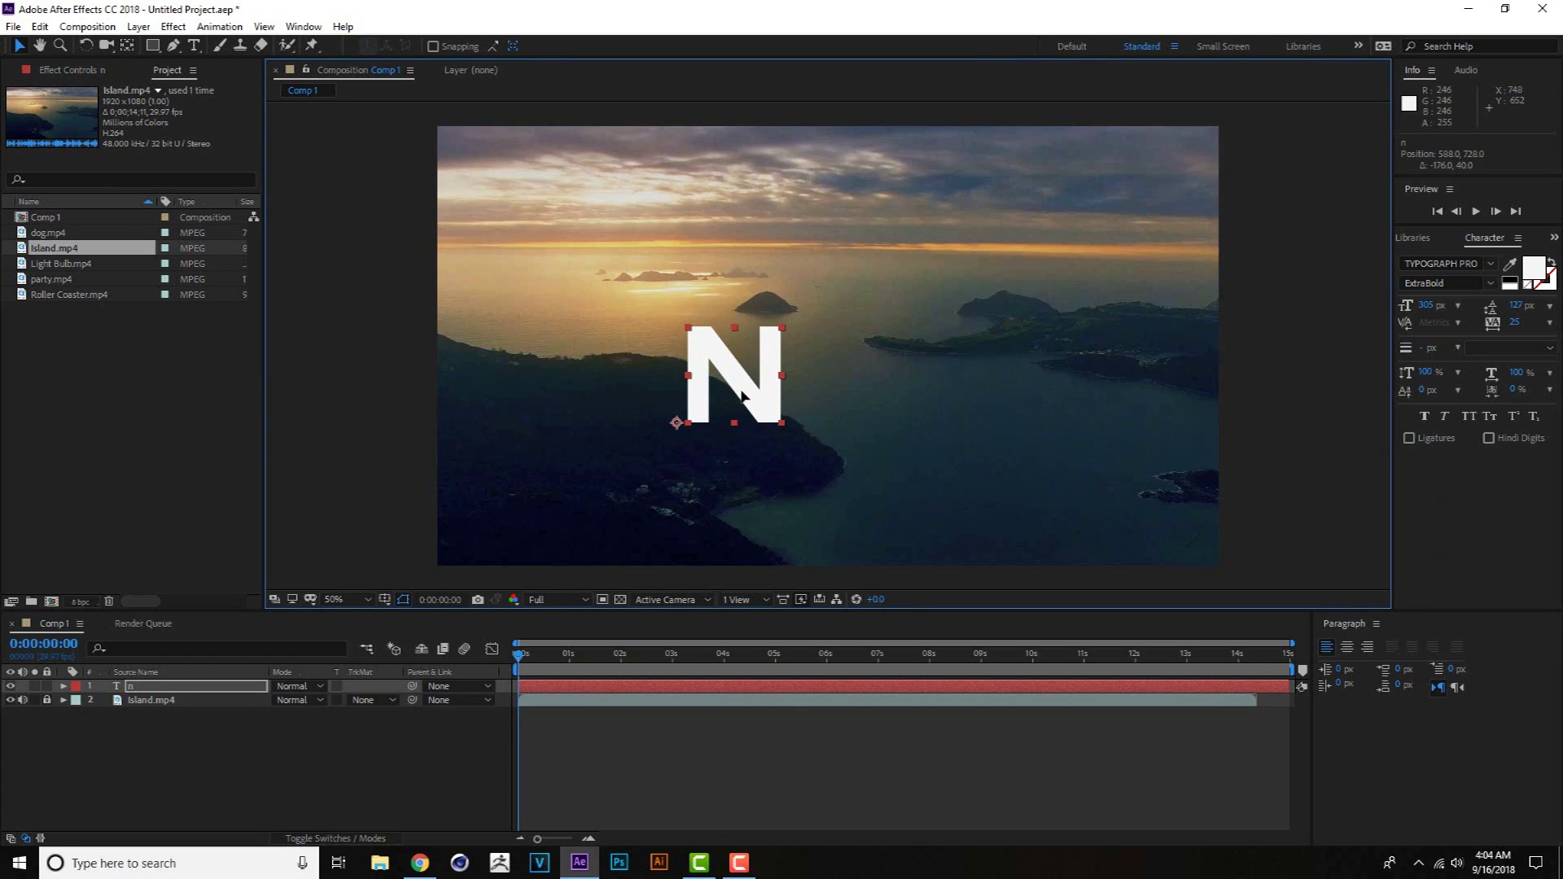
Leave the font unchanged and drag dog.mp4 into the composition.
left_click(1491, 266)
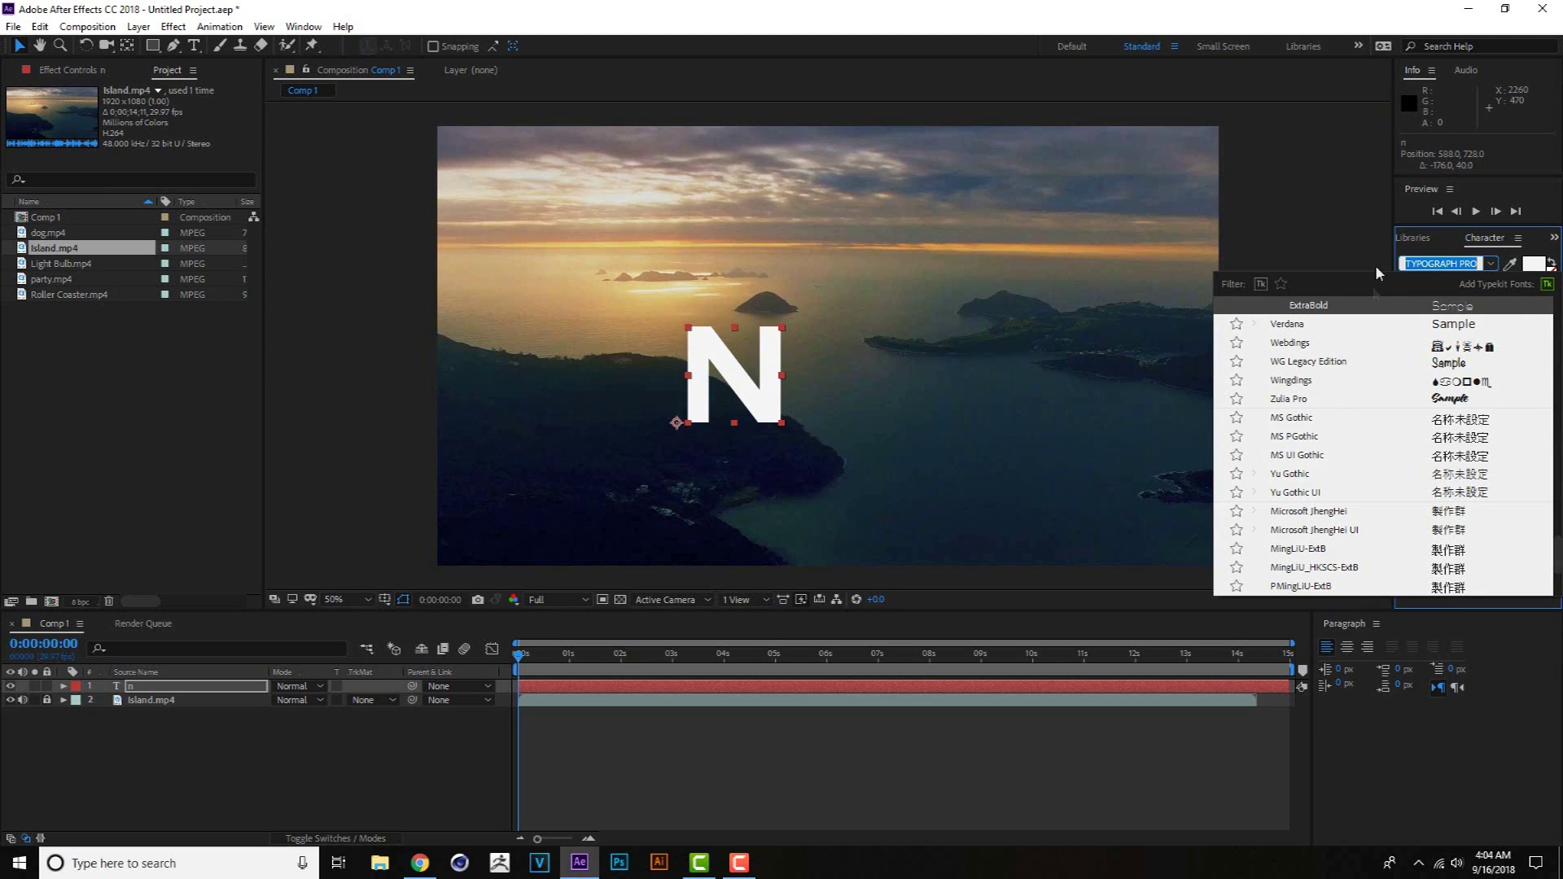
left_click(1342, 238)
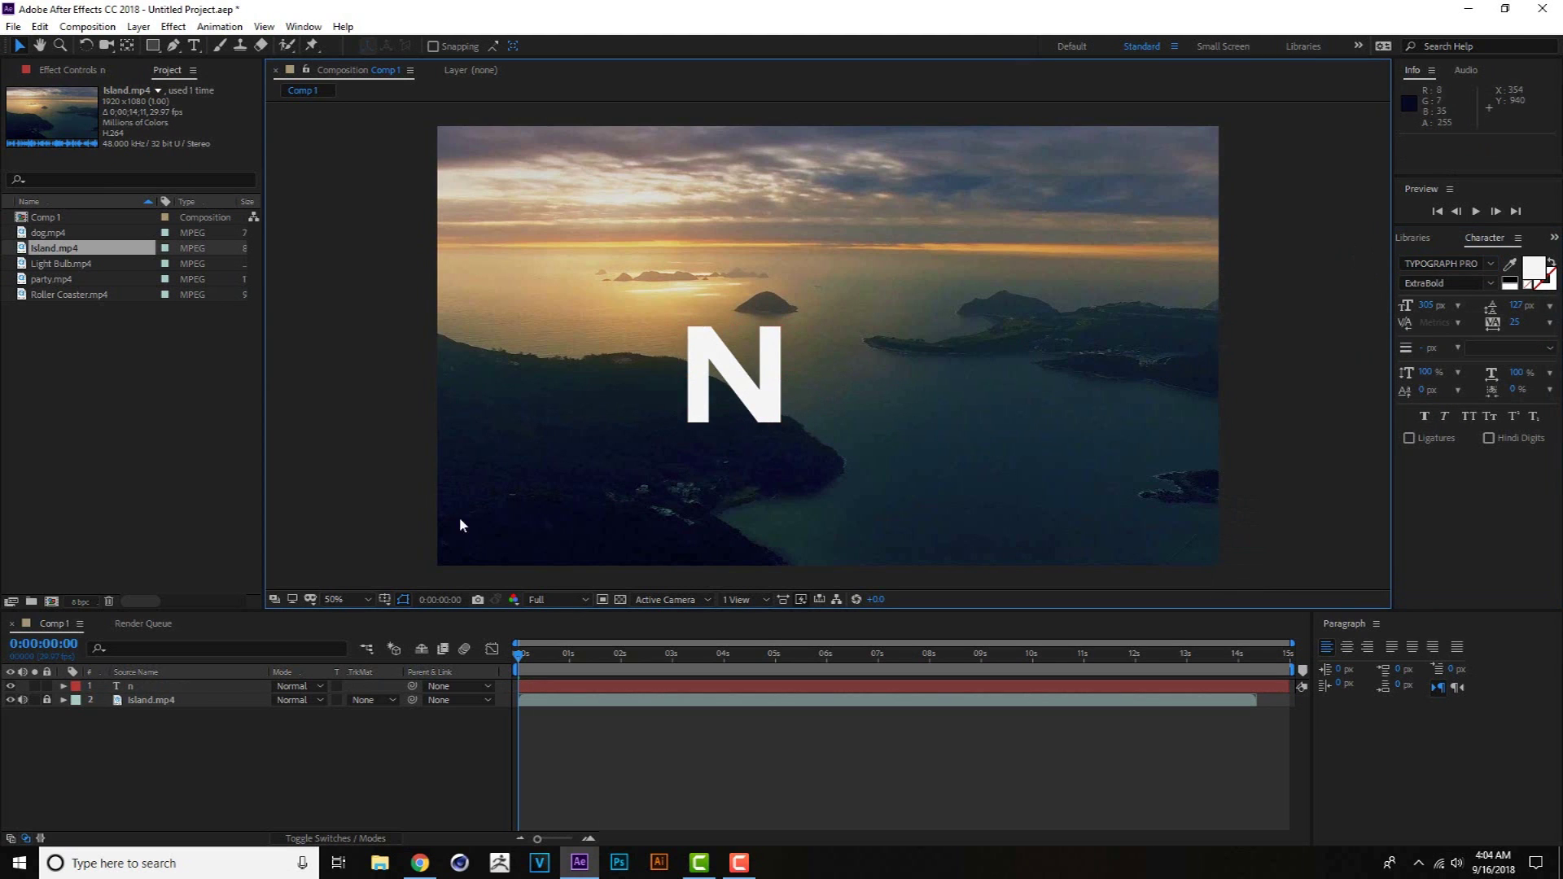
left_click_drag(52, 236, 742, 402)
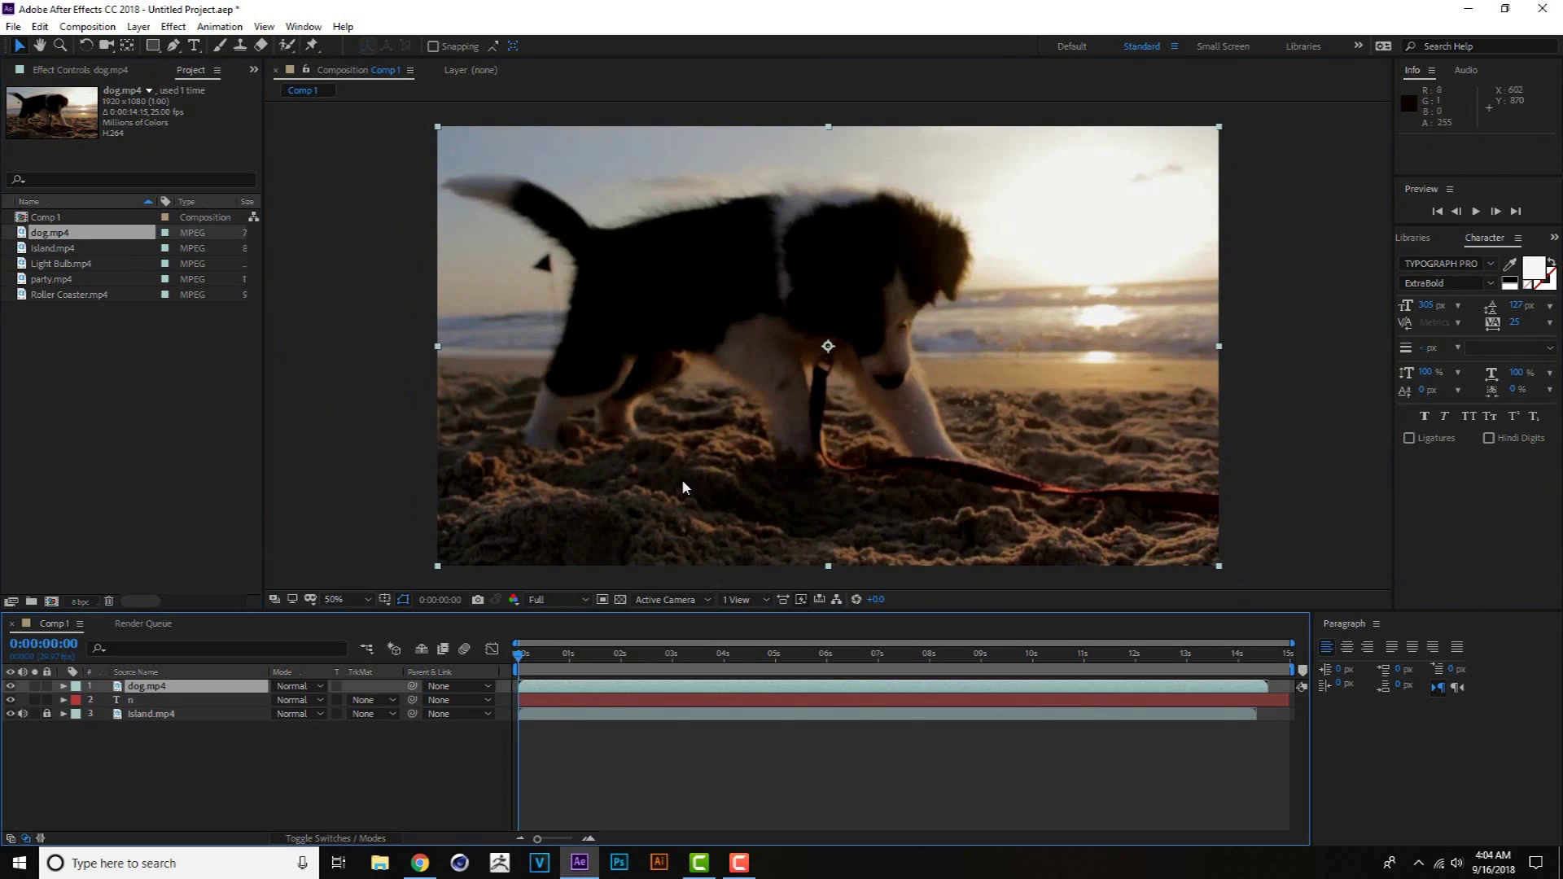
Move dog.mp4 below the N text layer and set its TrkMat to Alpha Matte 'n'.
left_click_drag(159, 690, 153, 701)
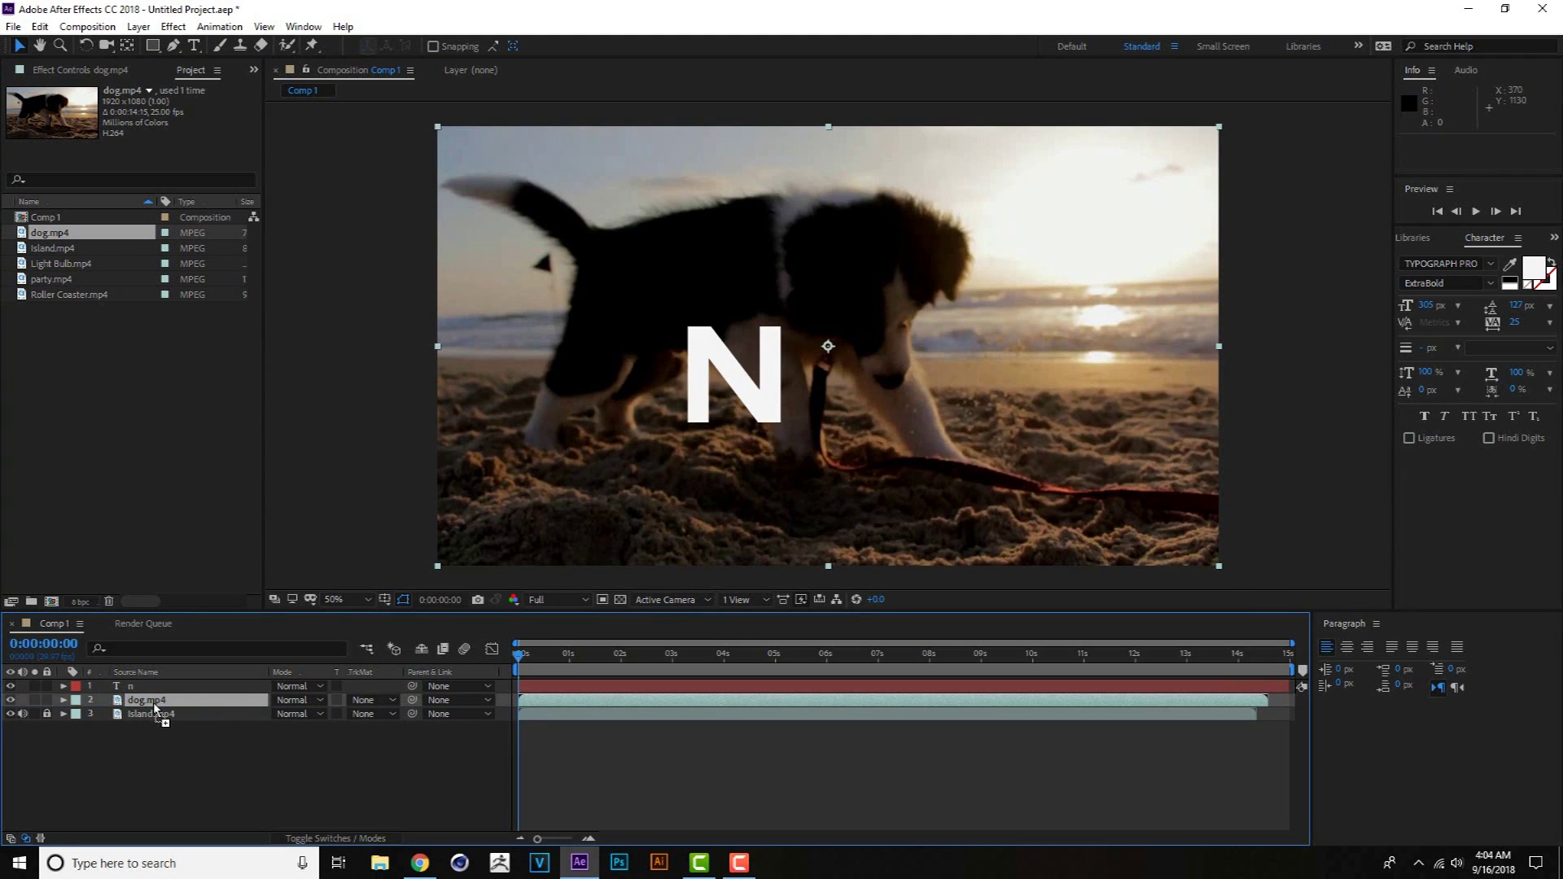
left_click(388, 700)
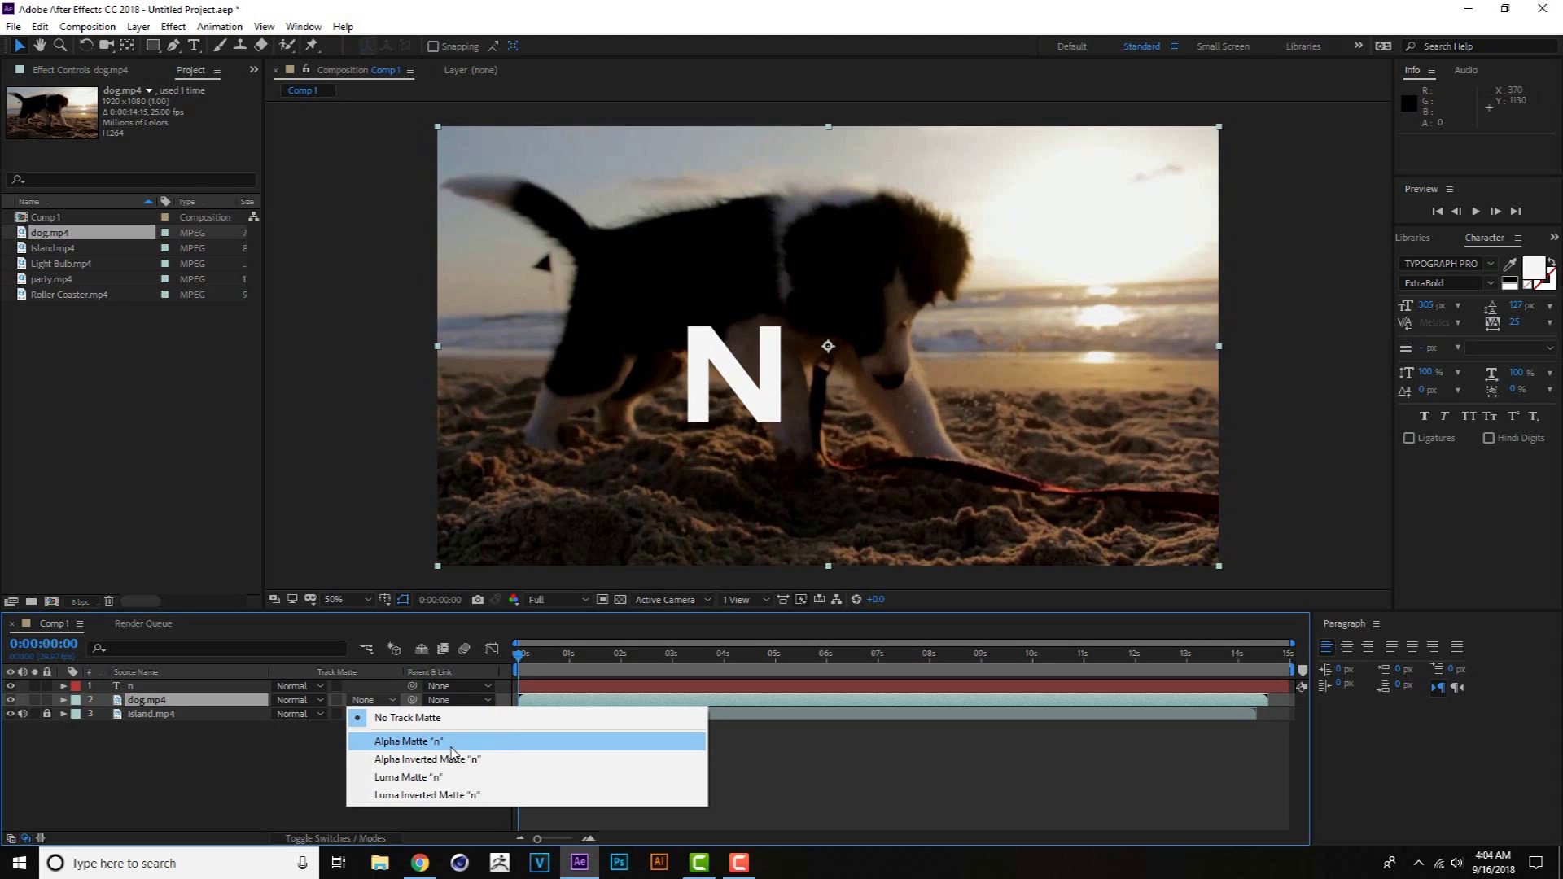
left_click(255, 744)
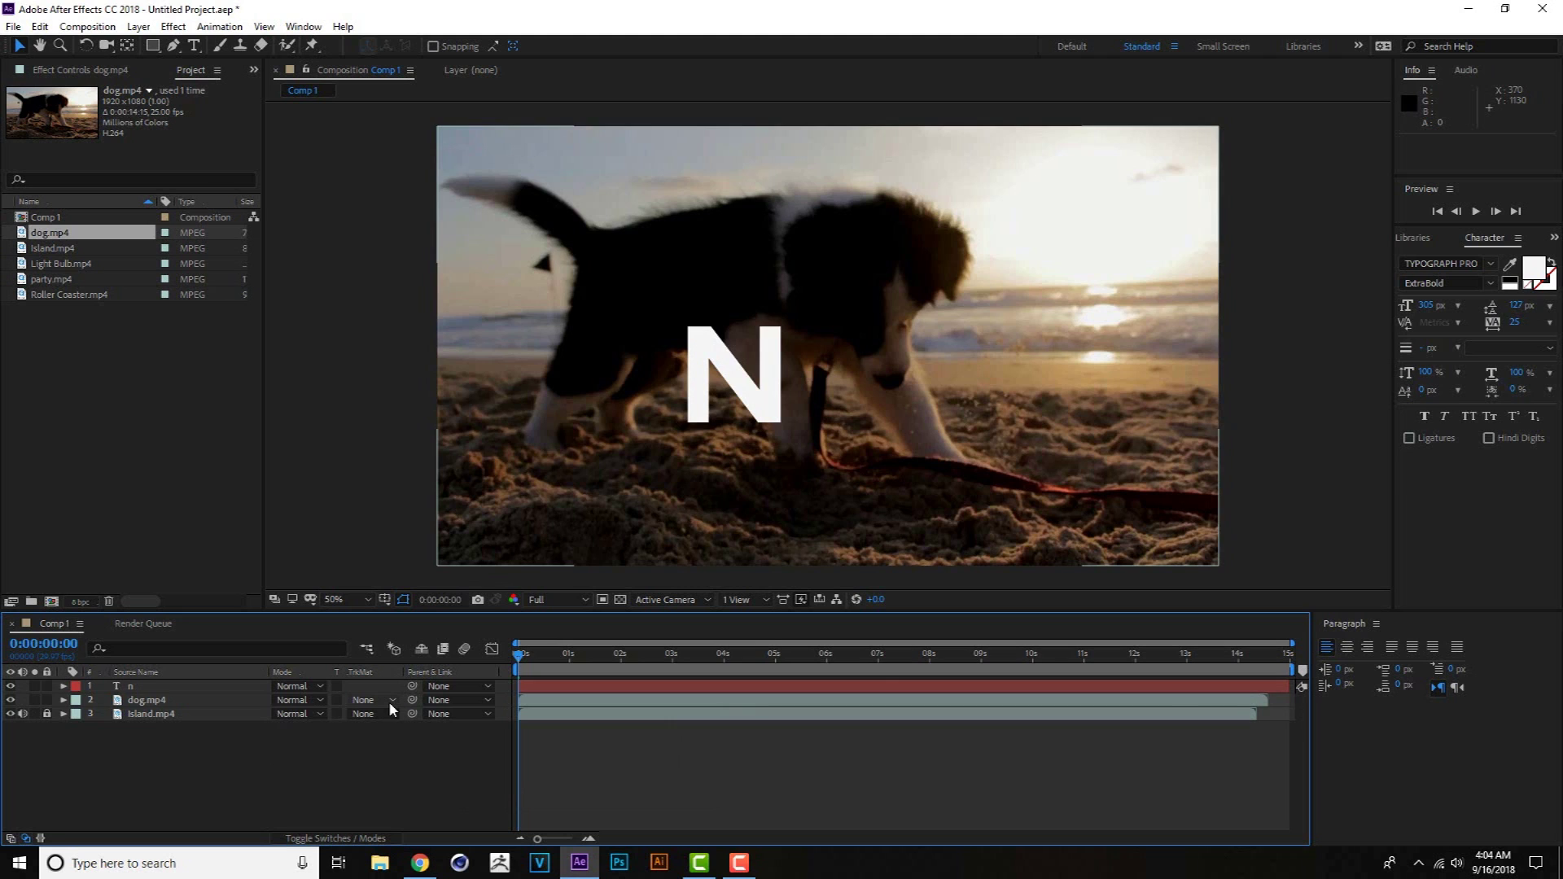
right_click(224, 675)
mouse_move(340, 730)
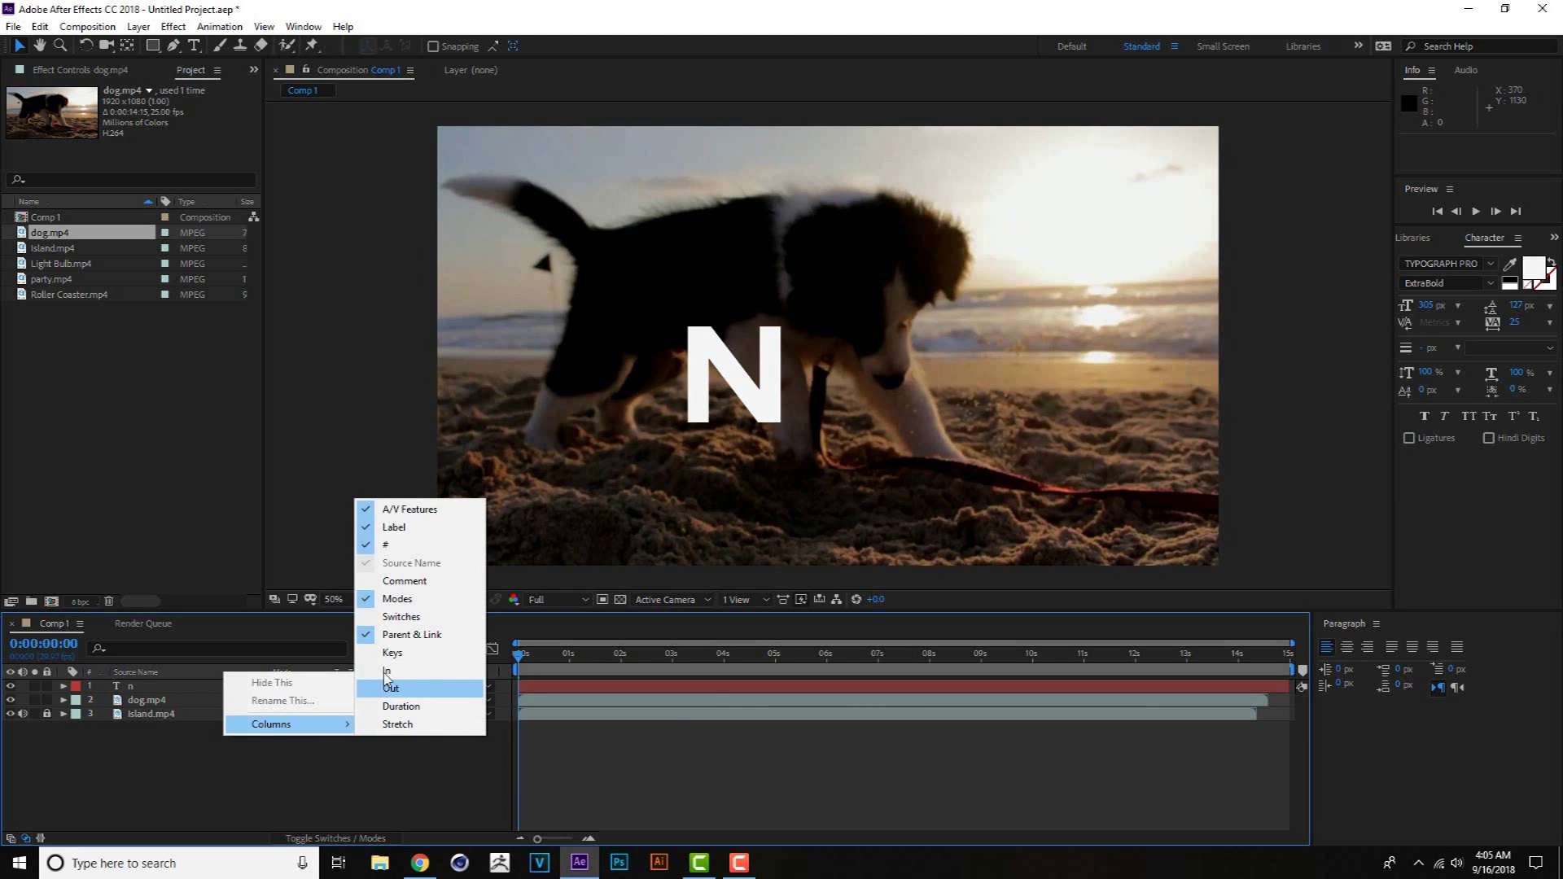
left_click(437, 774)
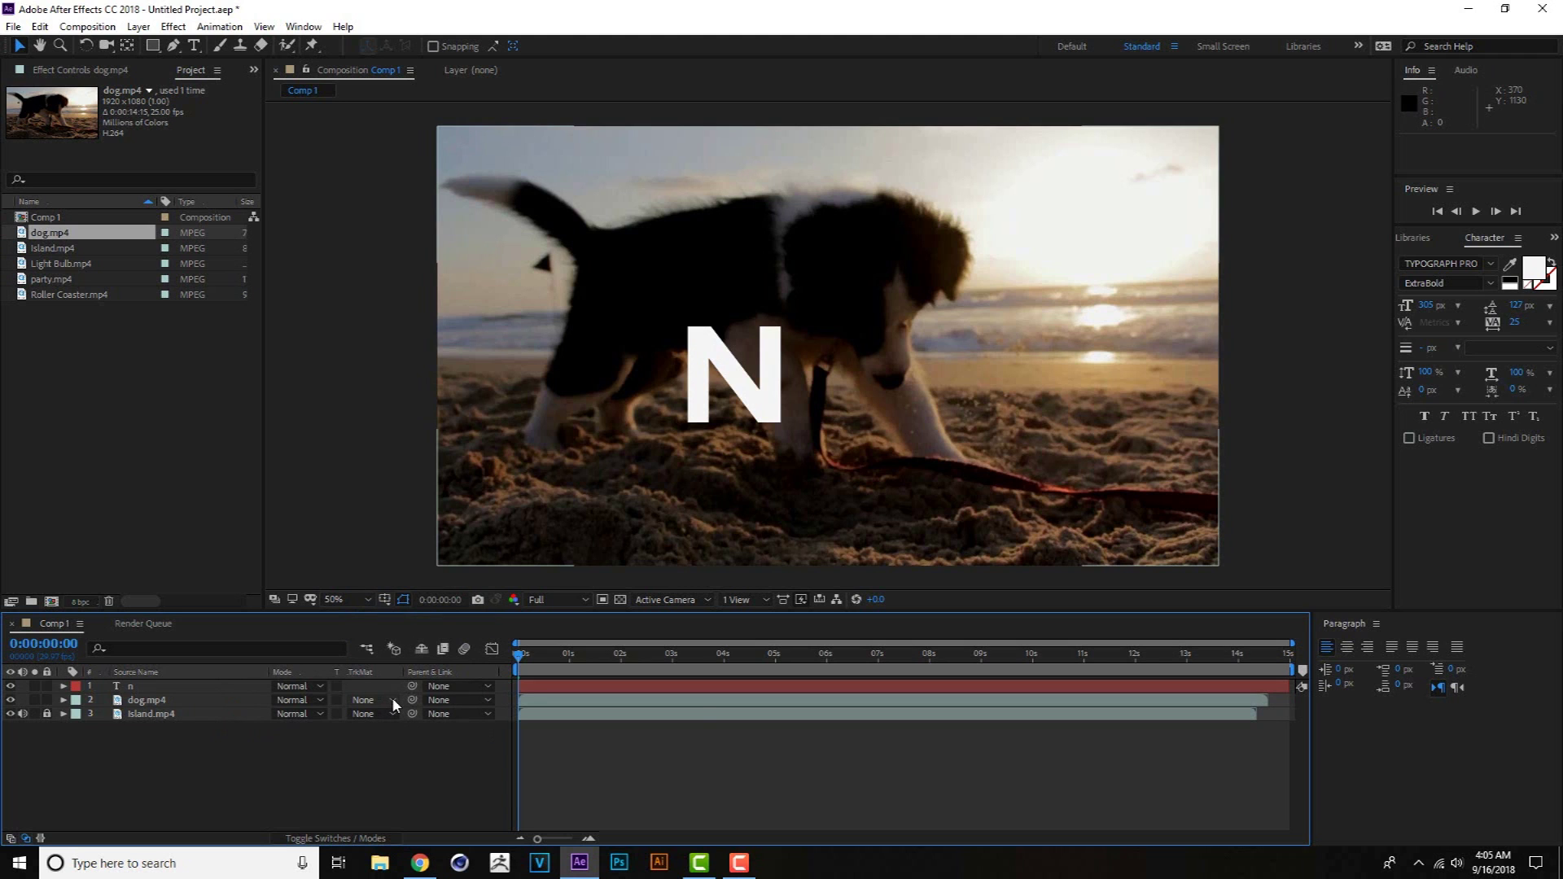
left_click(393, 701)
left_click(404, 742)
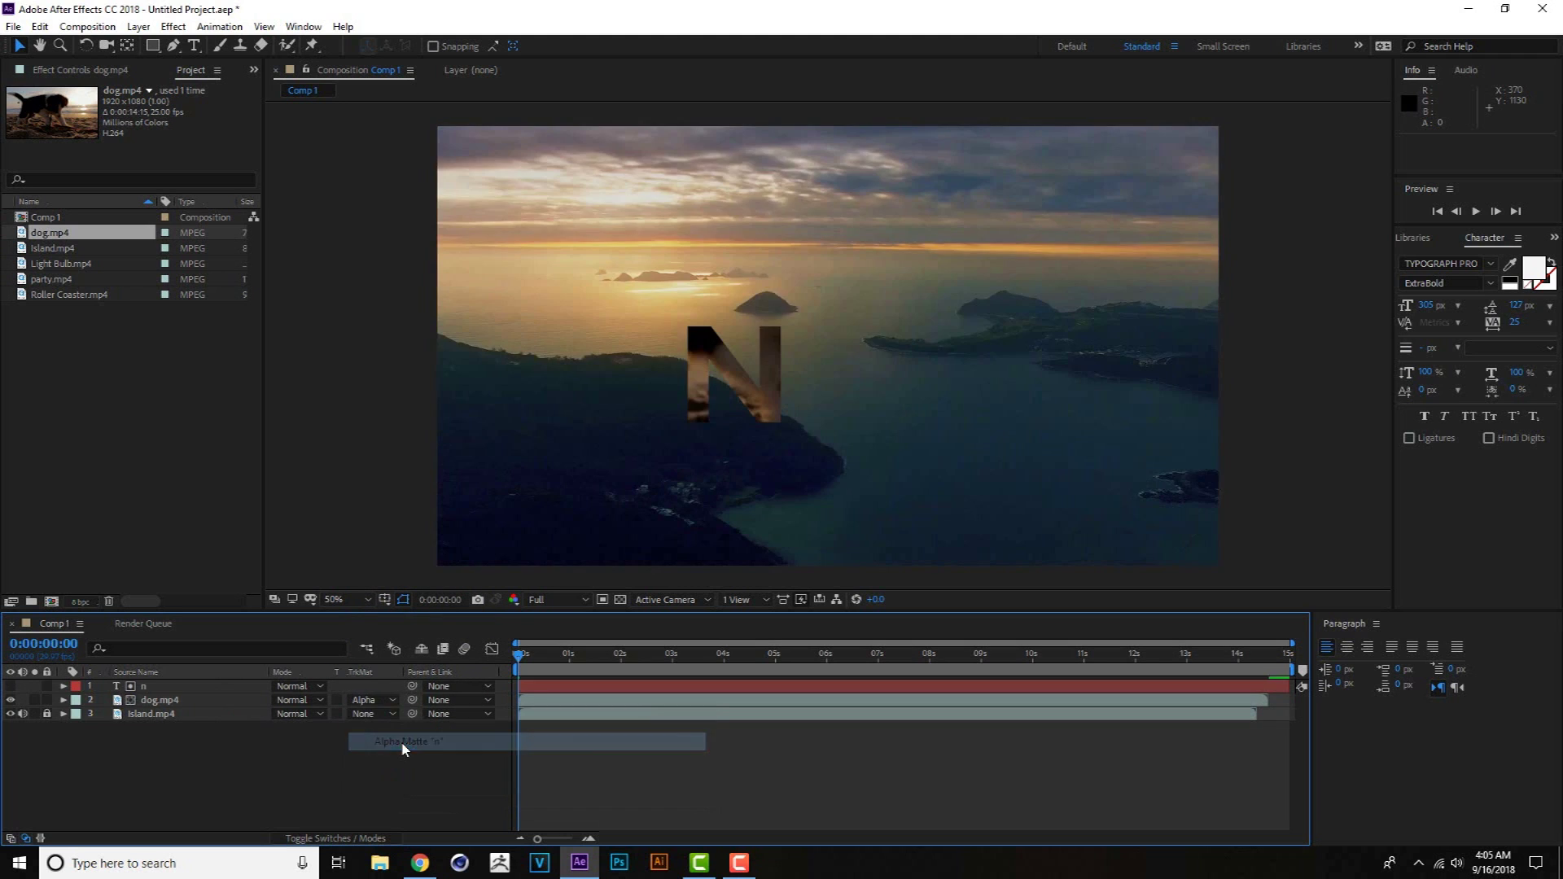
left_click(186, 706)
Scale dog.mp4 down to 23% and shift it so the puppy is centred in the N.
key("s")
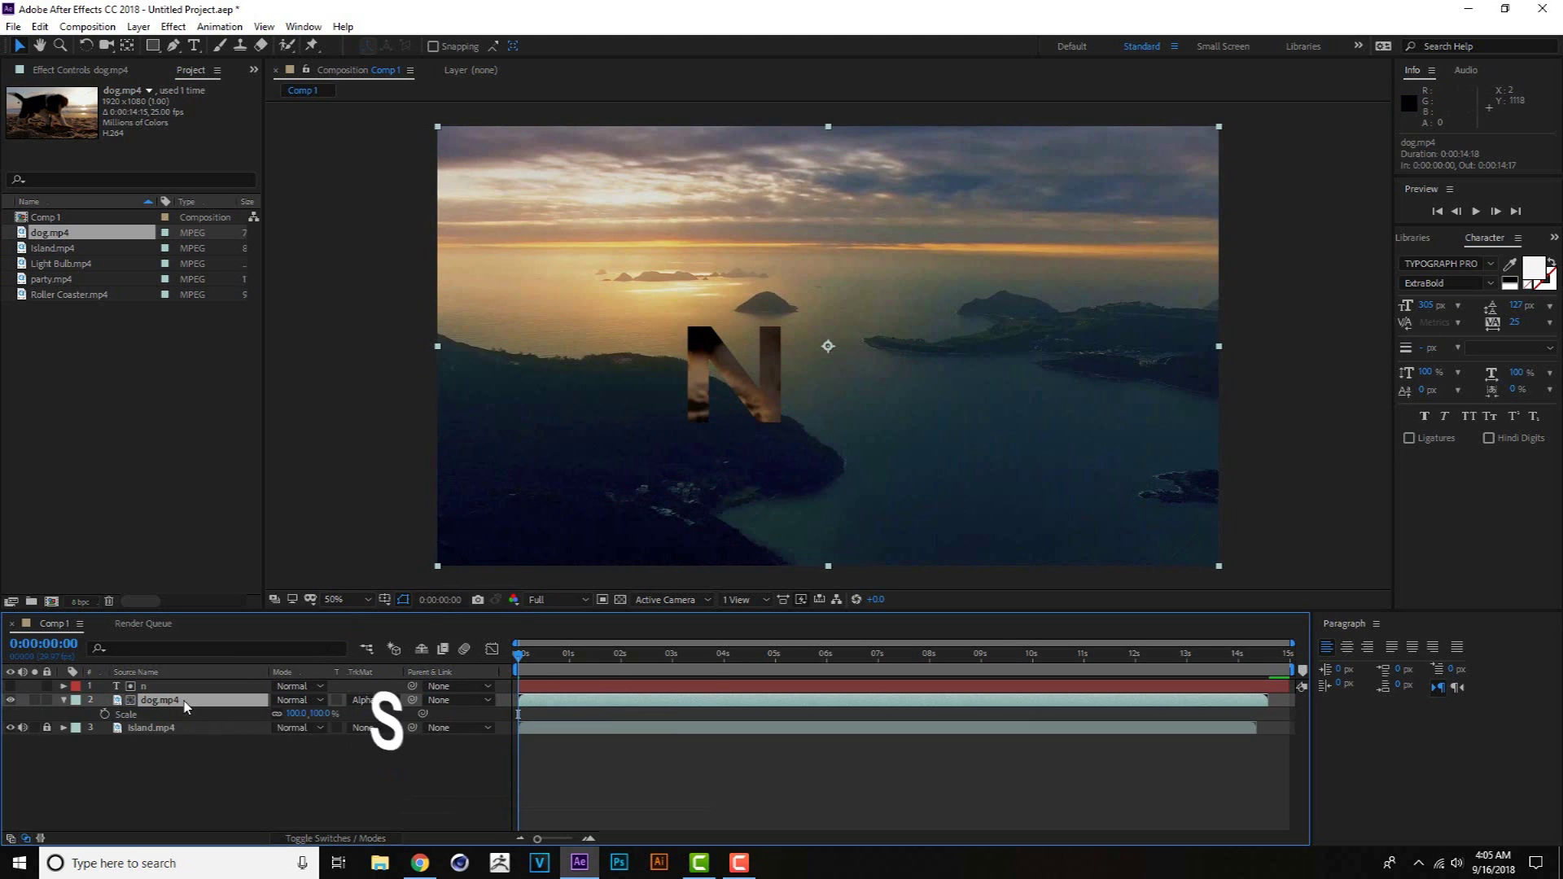
left_click_drag(295, 713, 285, 722)
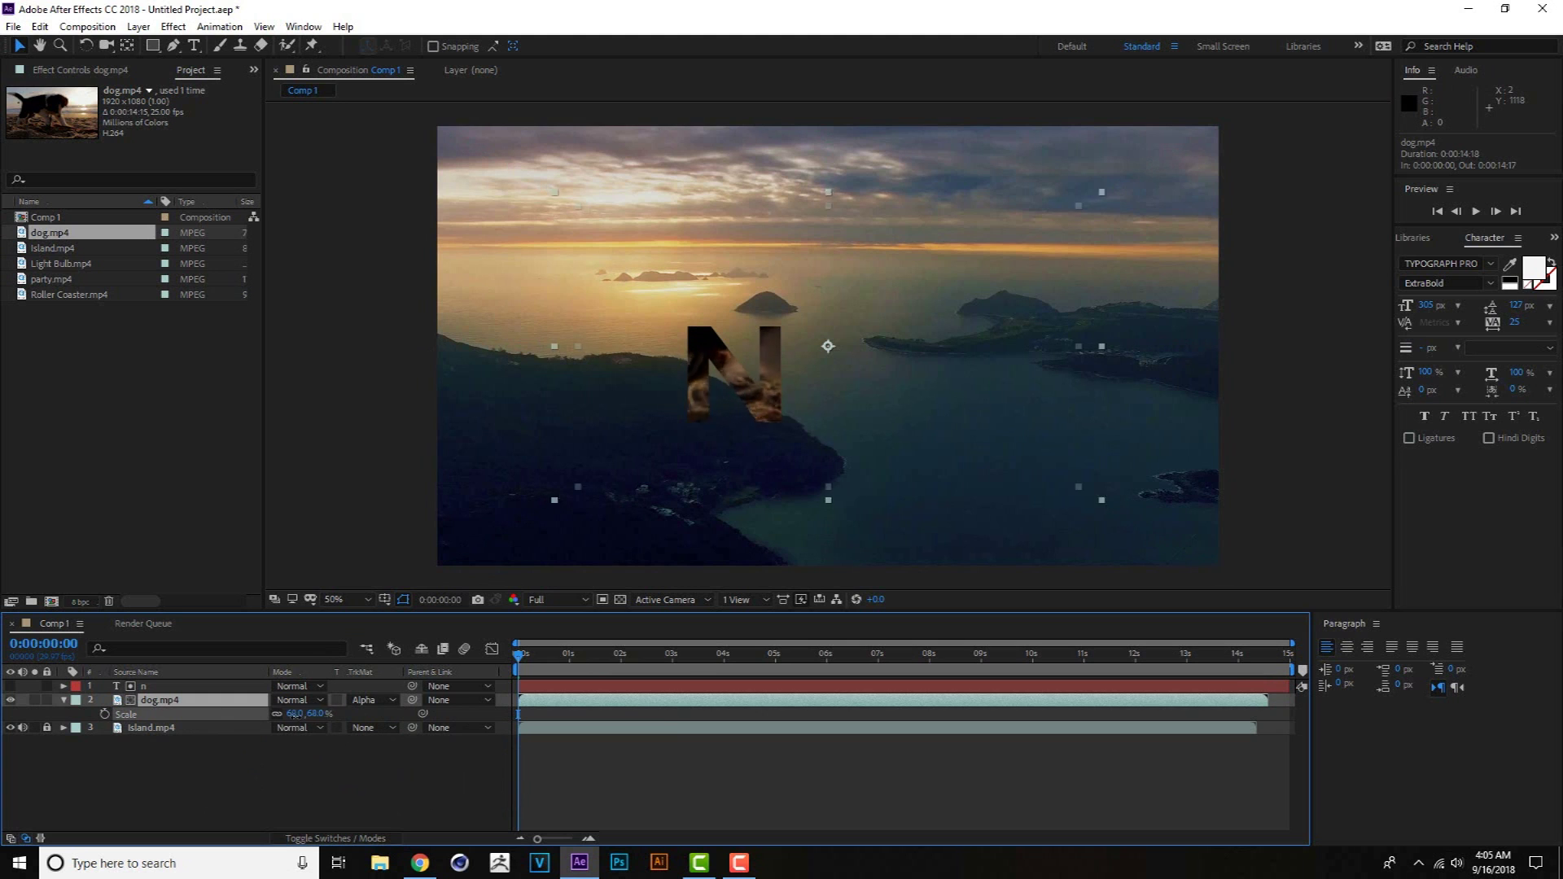
left_click_drag(870, 419, 804, 406)
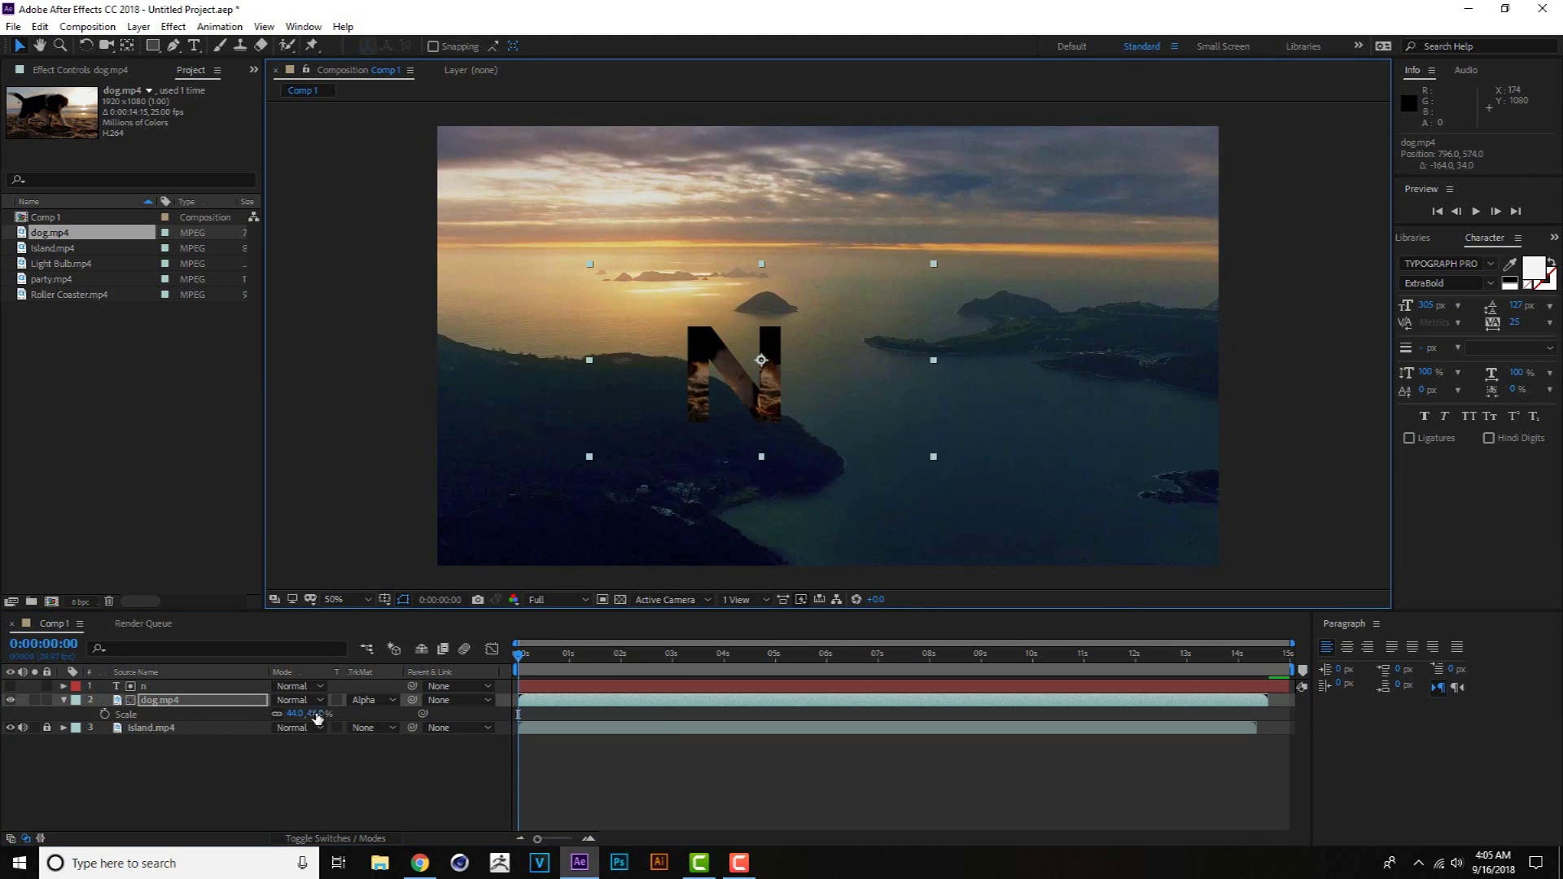
left_click_drag(318, 717, 649, 472)
left_click_drag(808, 414, 781, 421)
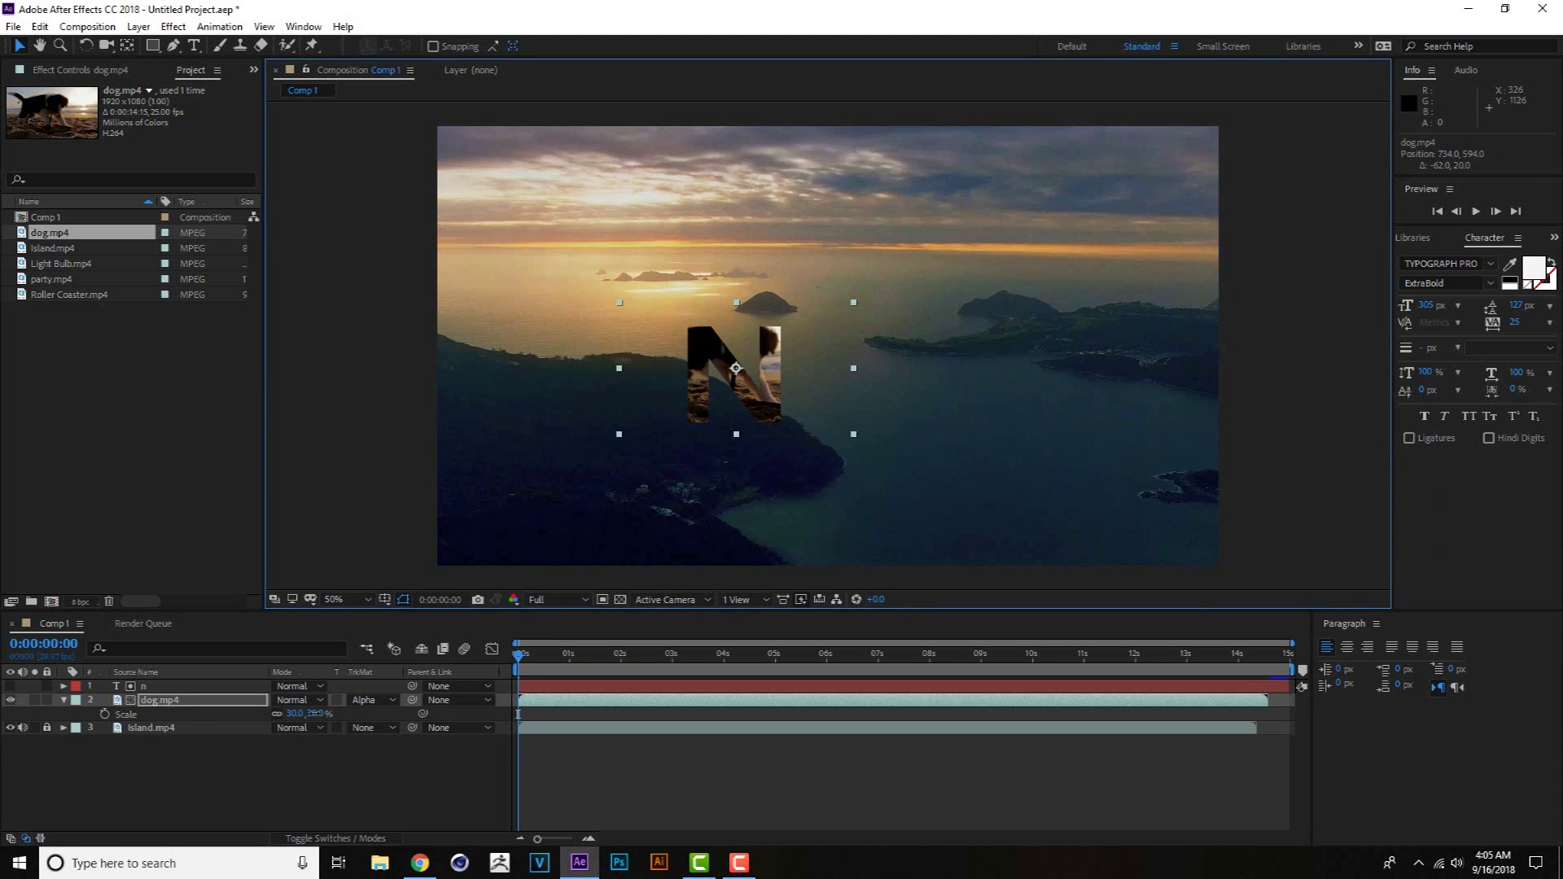
left_click_drag(314, 714, 311, 714)
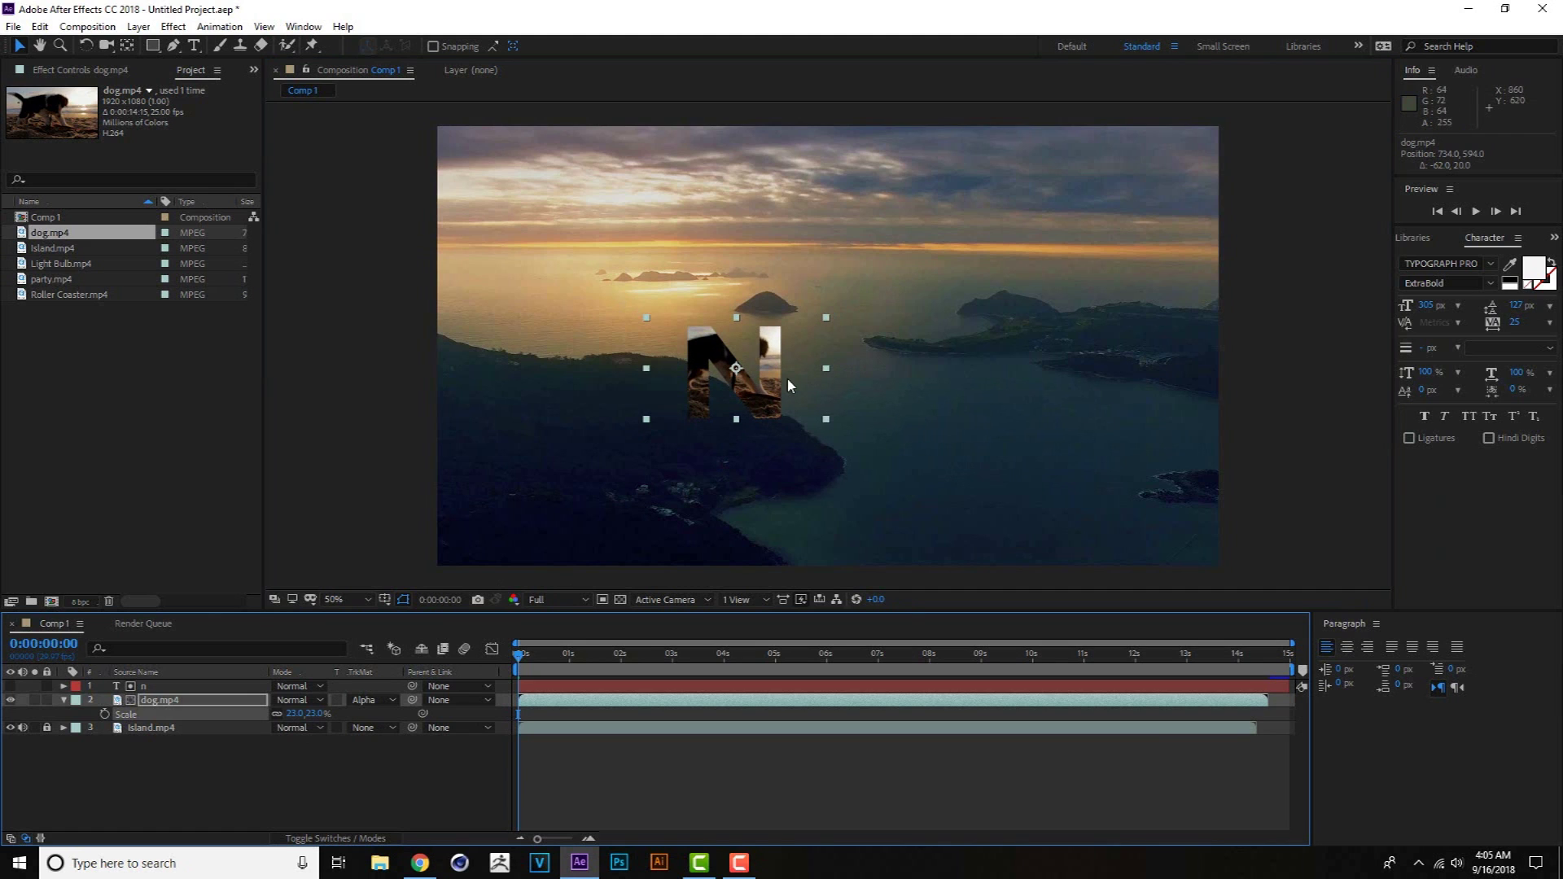
left_click_drag(784, 379, 791, 390)
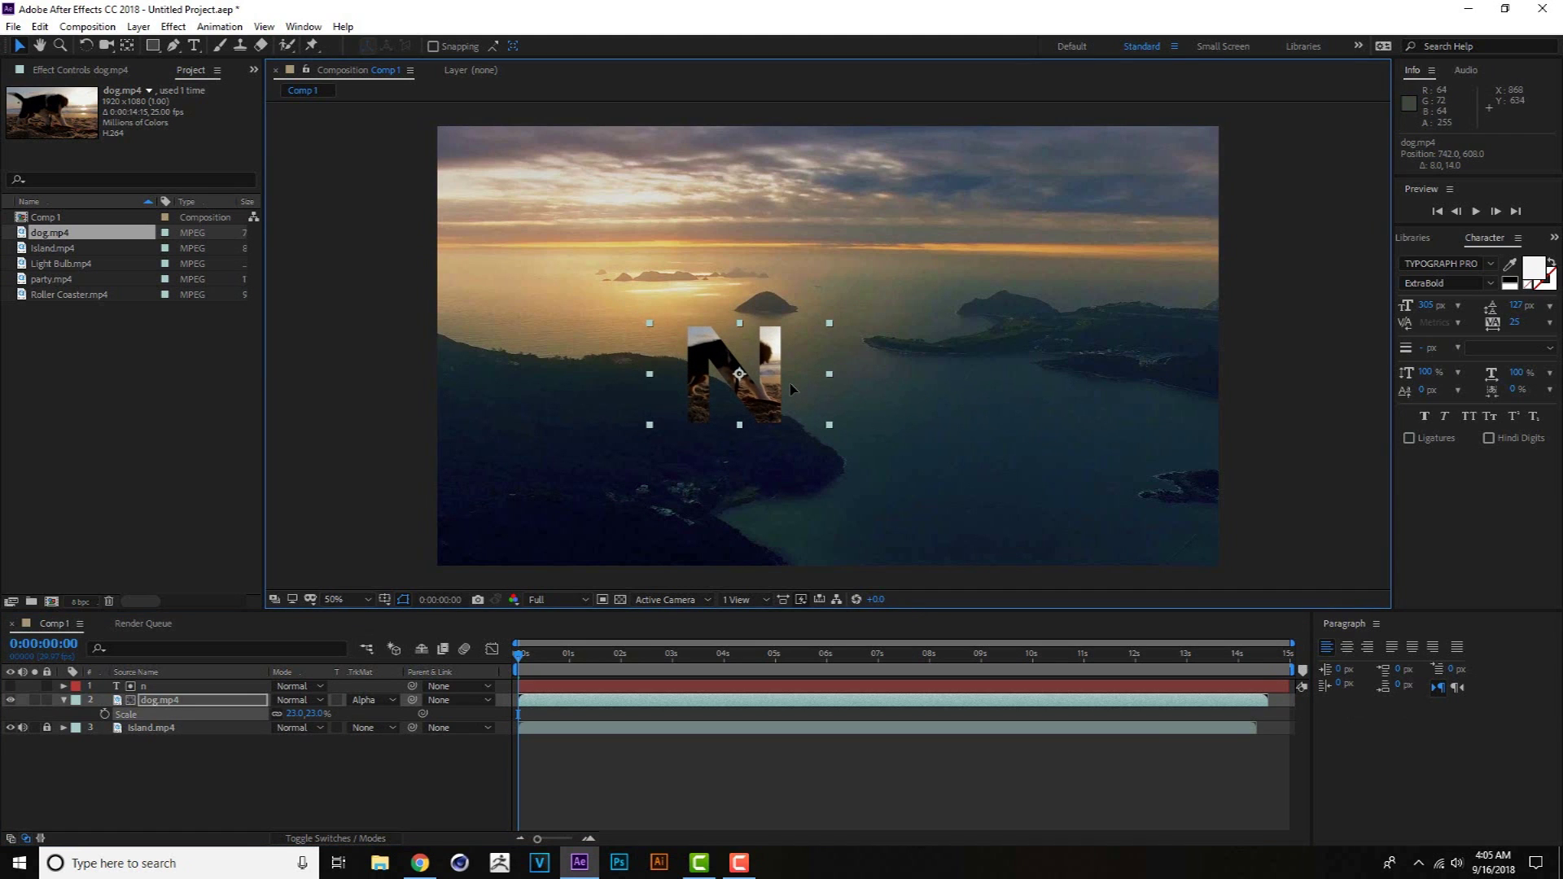
left_click(65, 700)
left_click(297, 753)
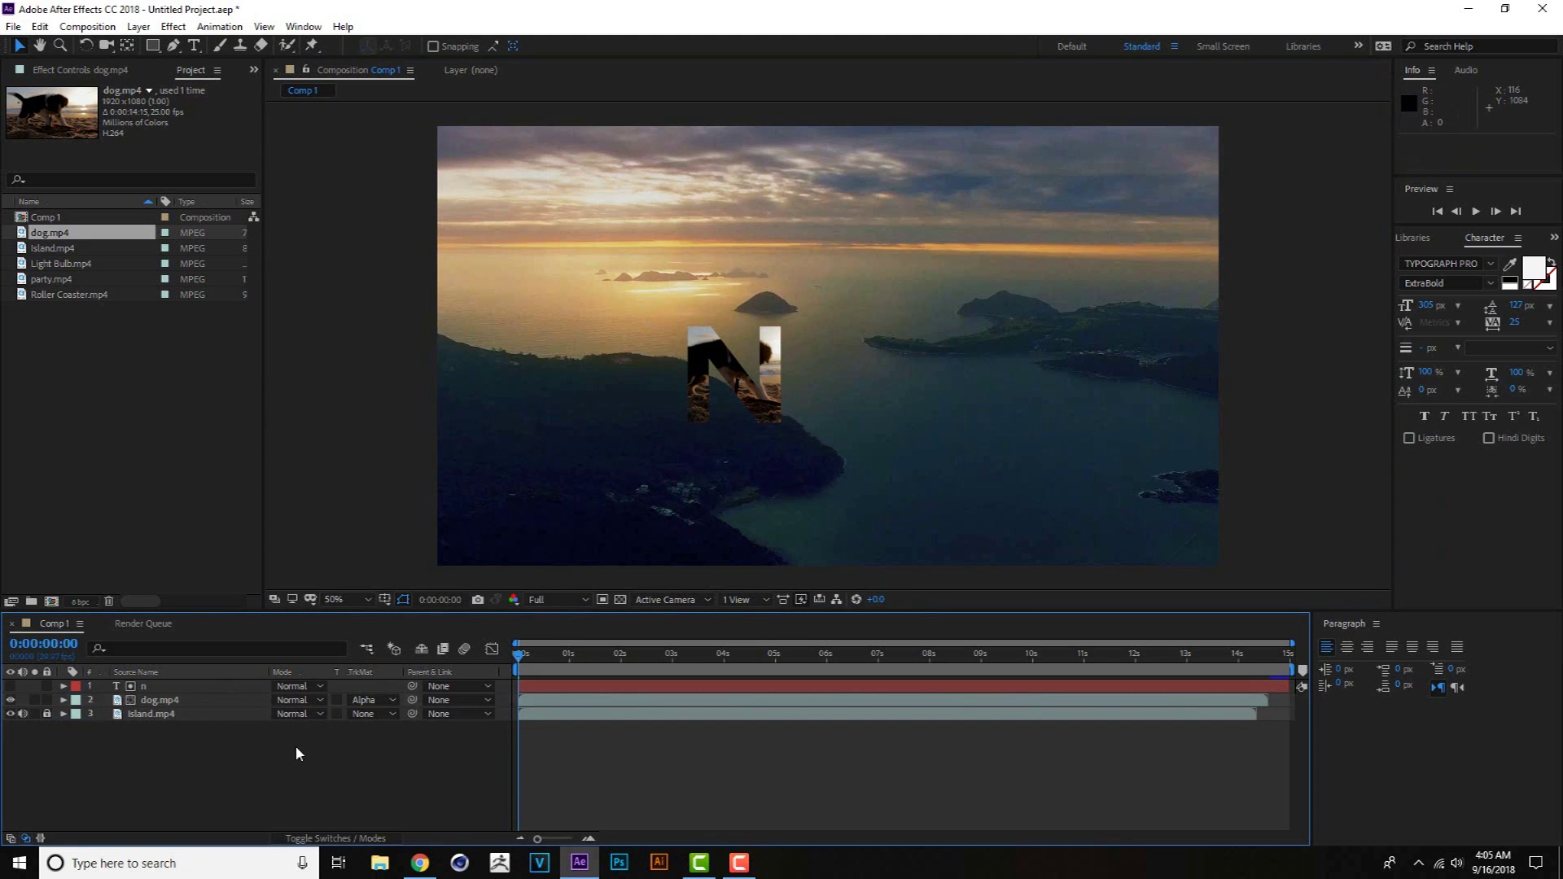
Type a white 'u' text layer and drag it right next to the N.
left_click(193, 50)
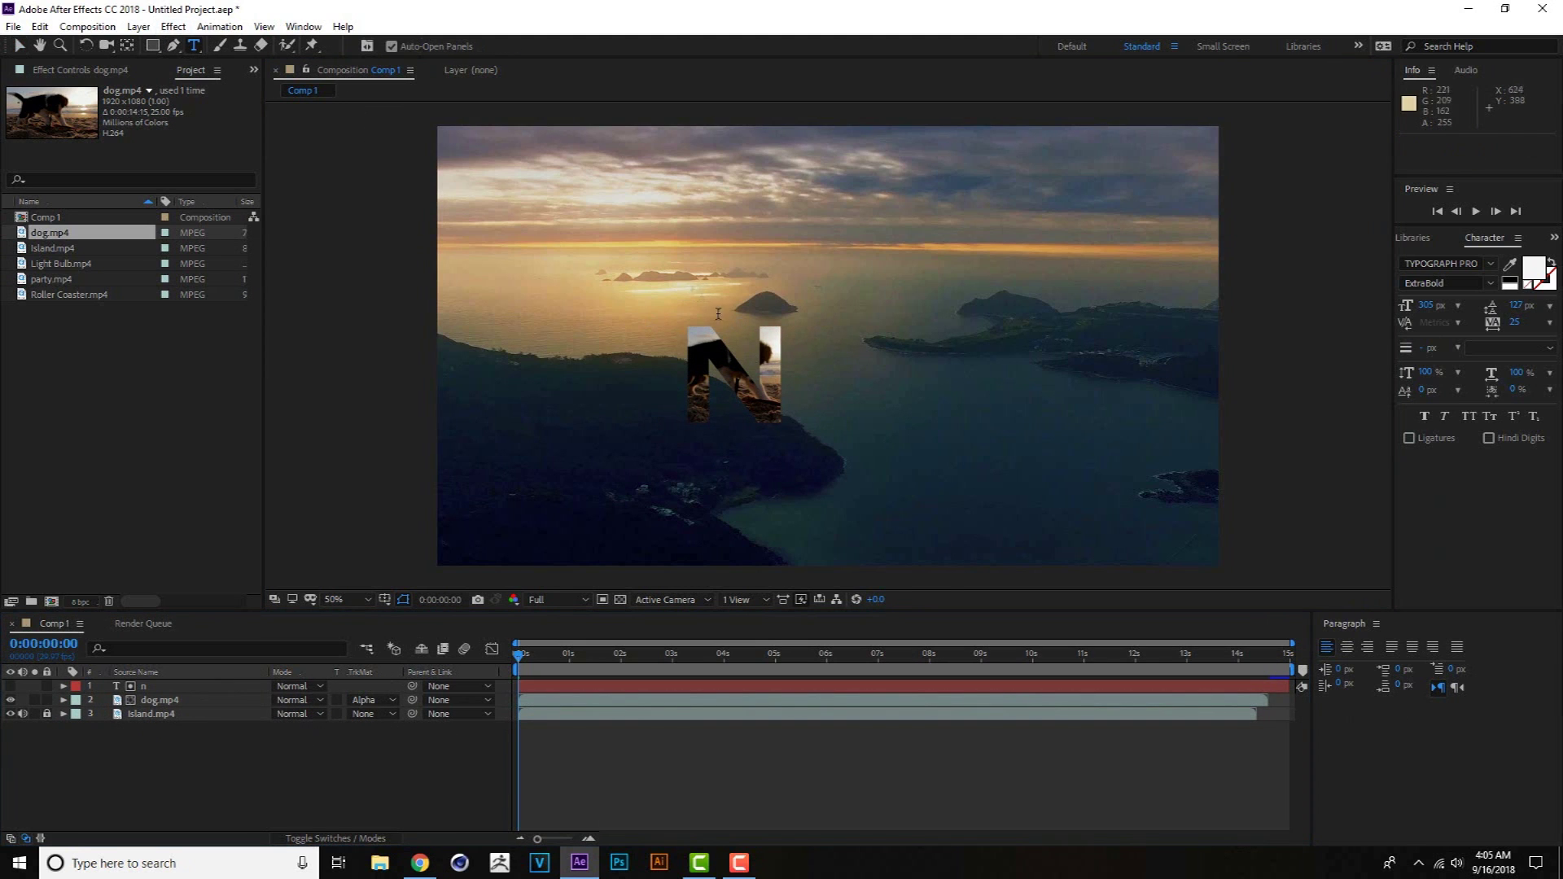
left_click(905, 378)
type("u")
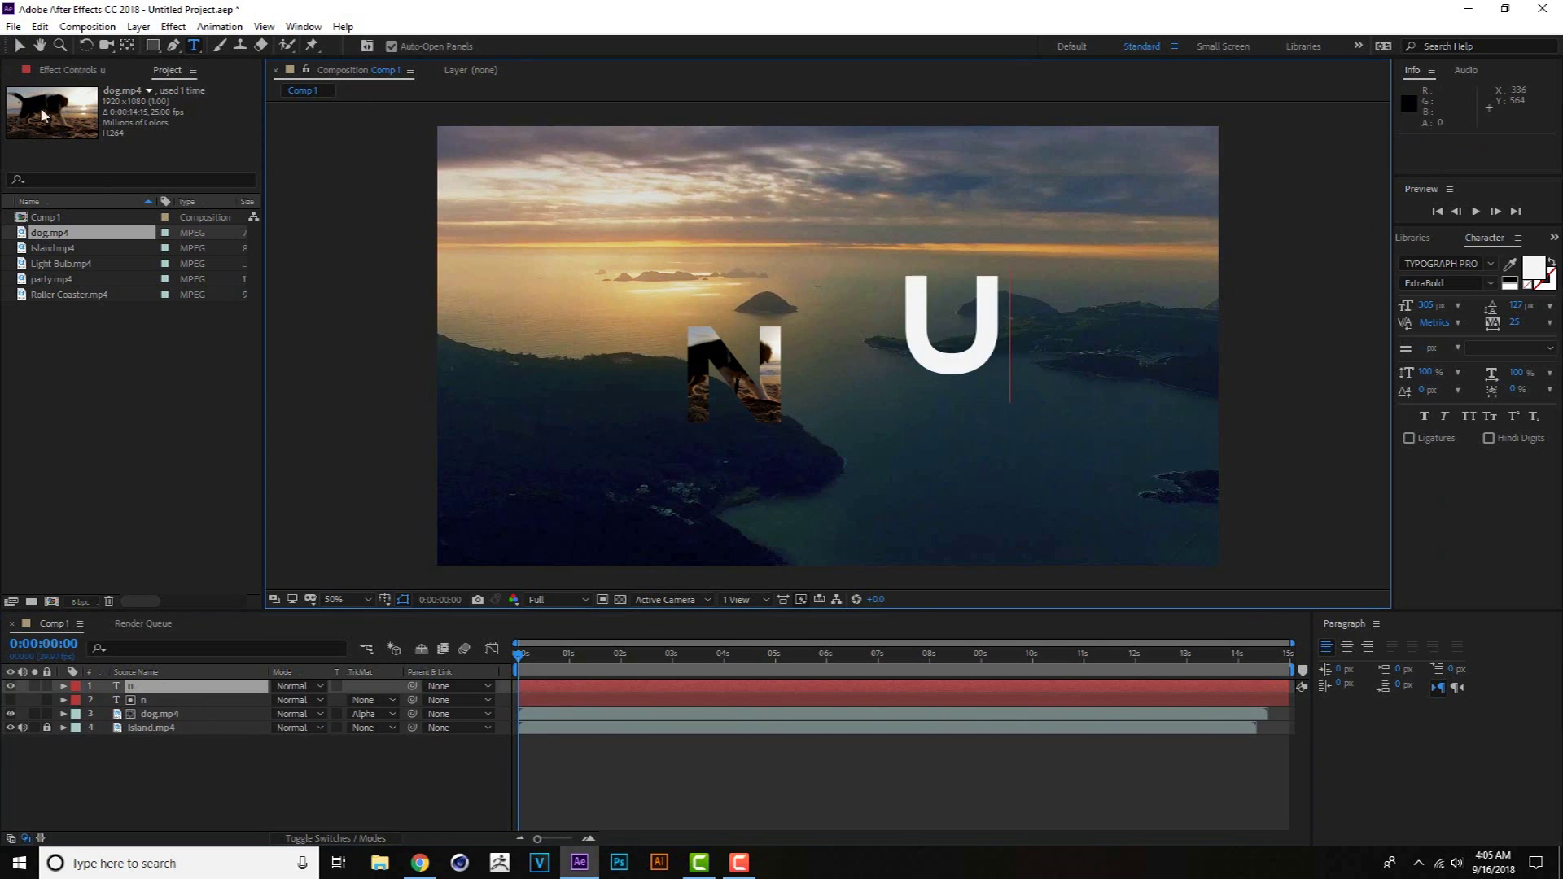
left_click(20, 47)
left_click_drag(964, 355, 863, 405)
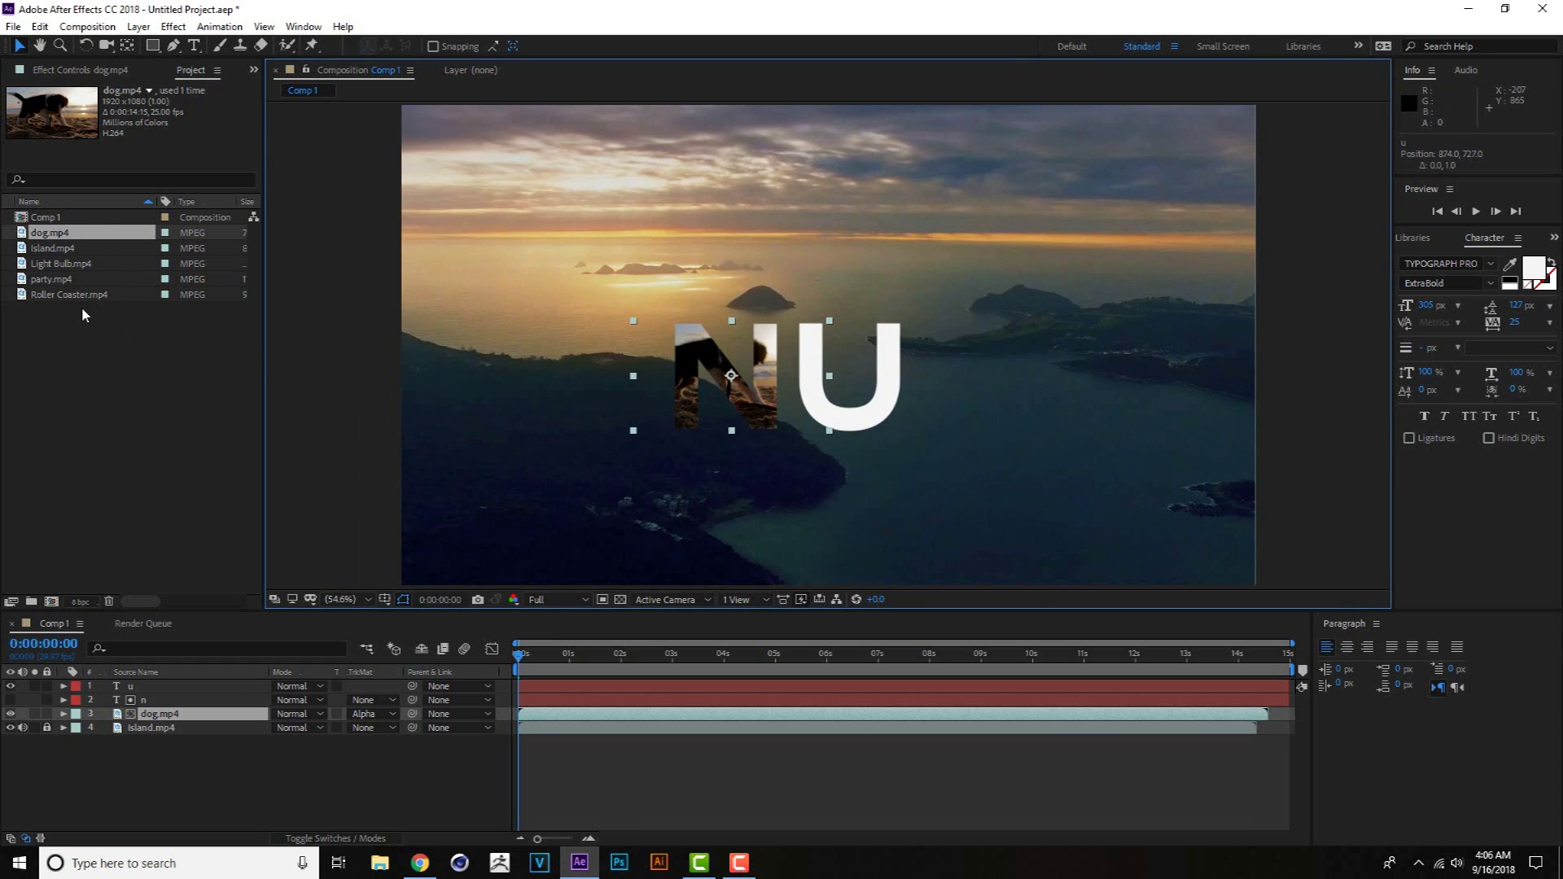
Add Roller Coaster.mp4 beneath the u layer with an Alpha Matte track matte.
left_click_drag(69, 294, 765, 382)
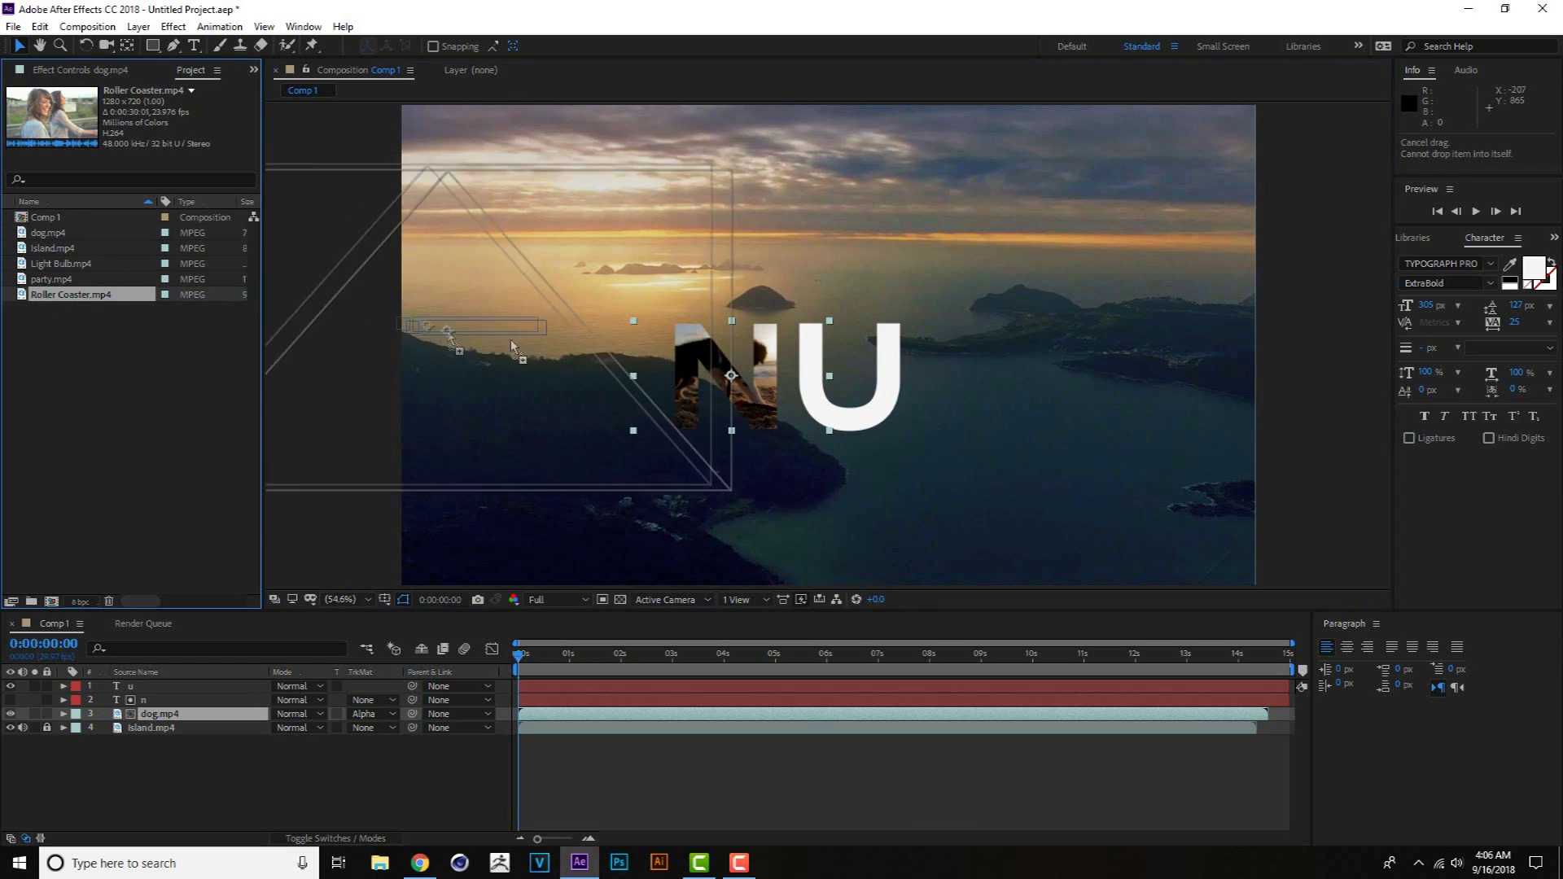
left_click_drag(765, 382, 748, 400)
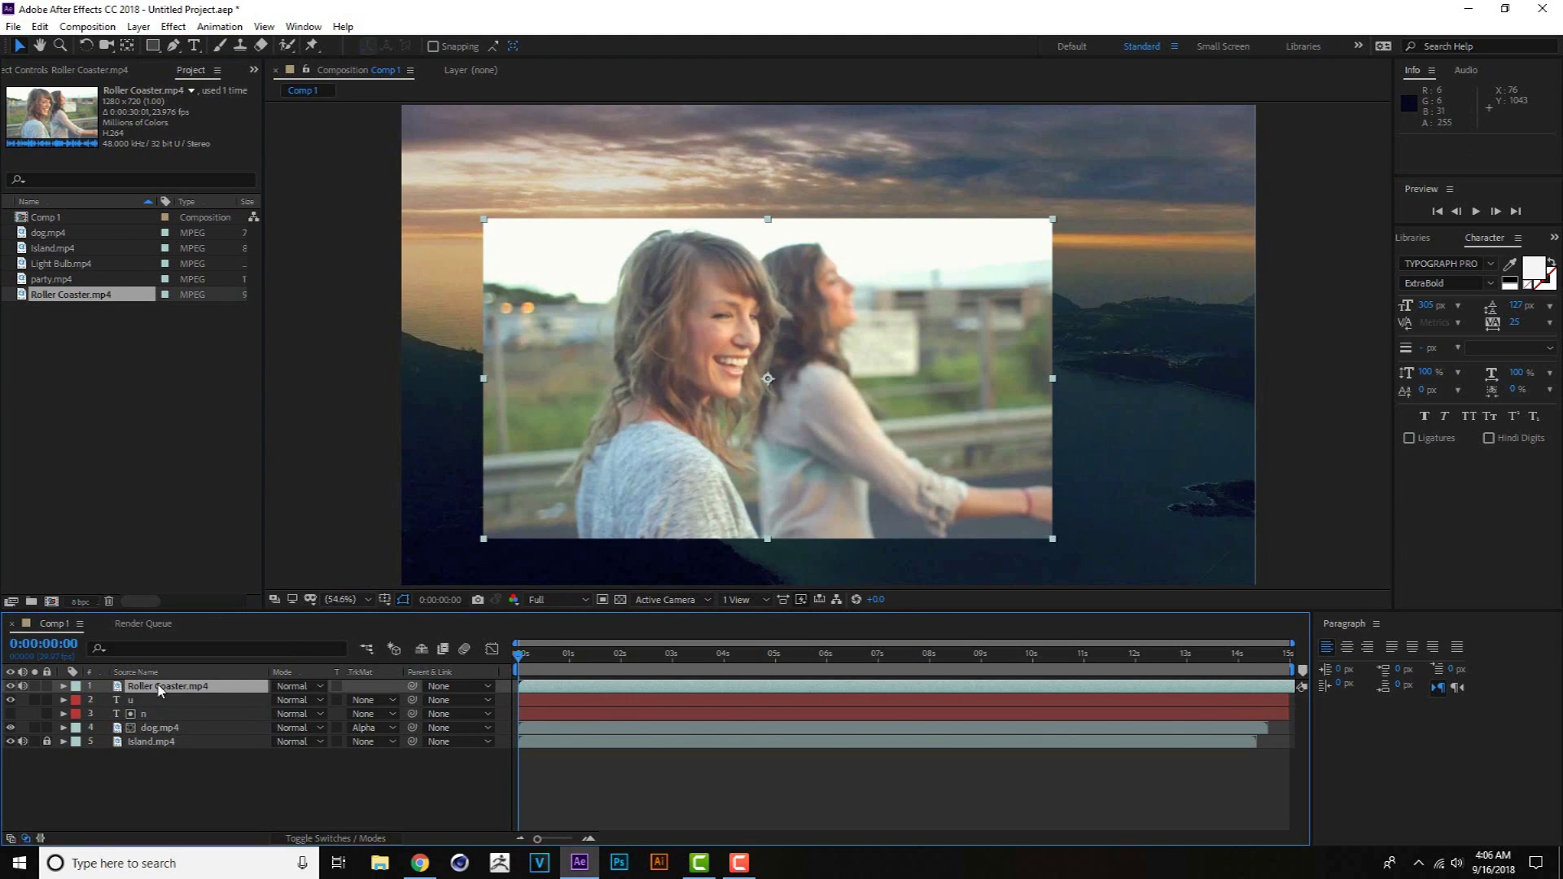
left_click_drag(160, 691, 149, 707)
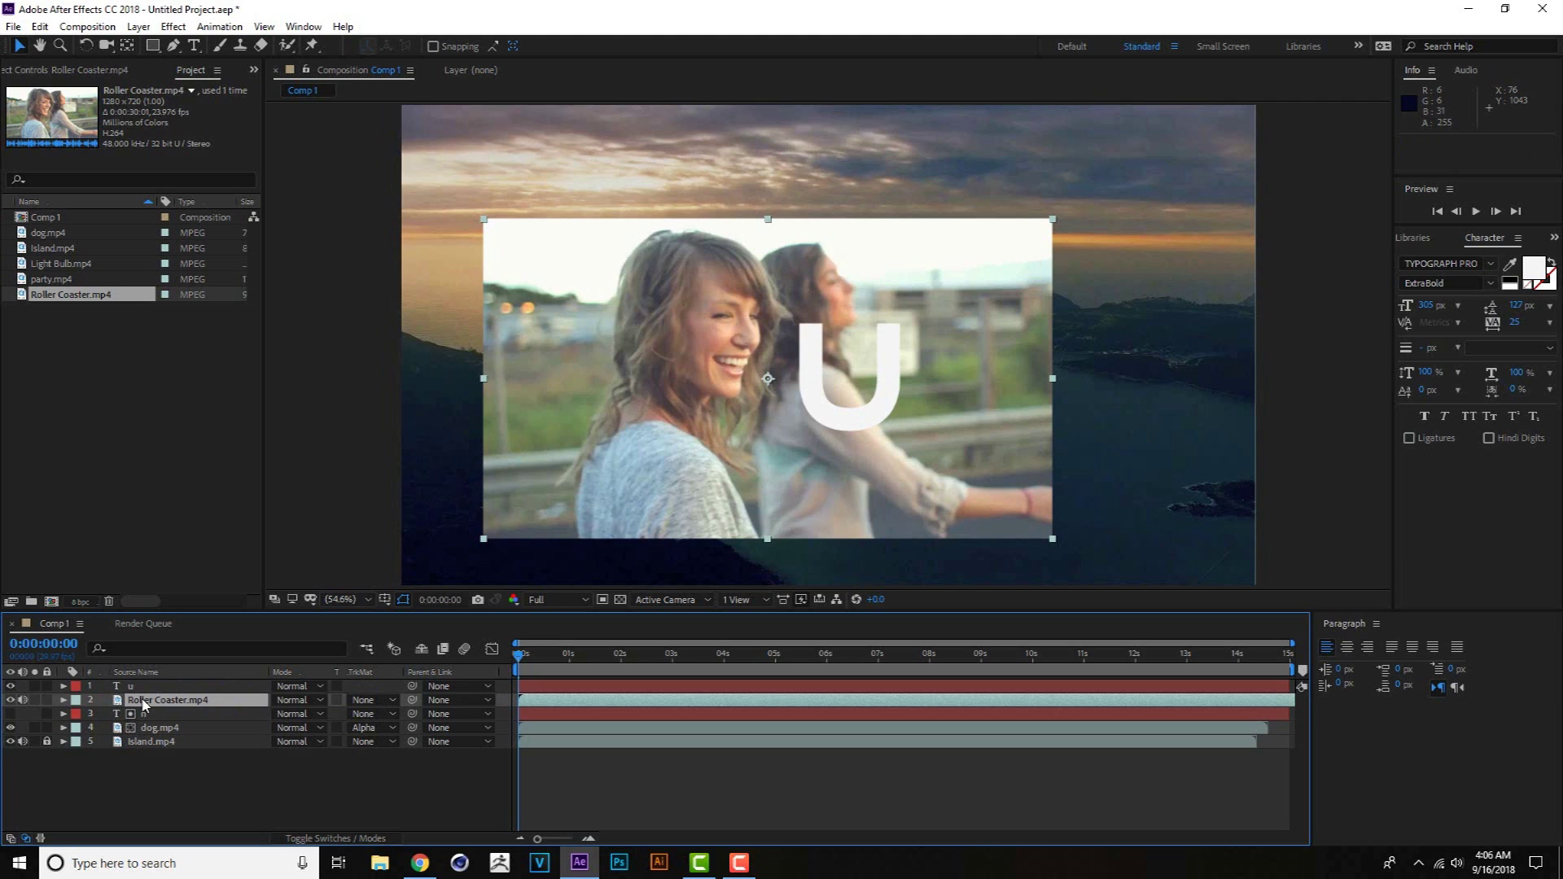
left_click(388, 698)
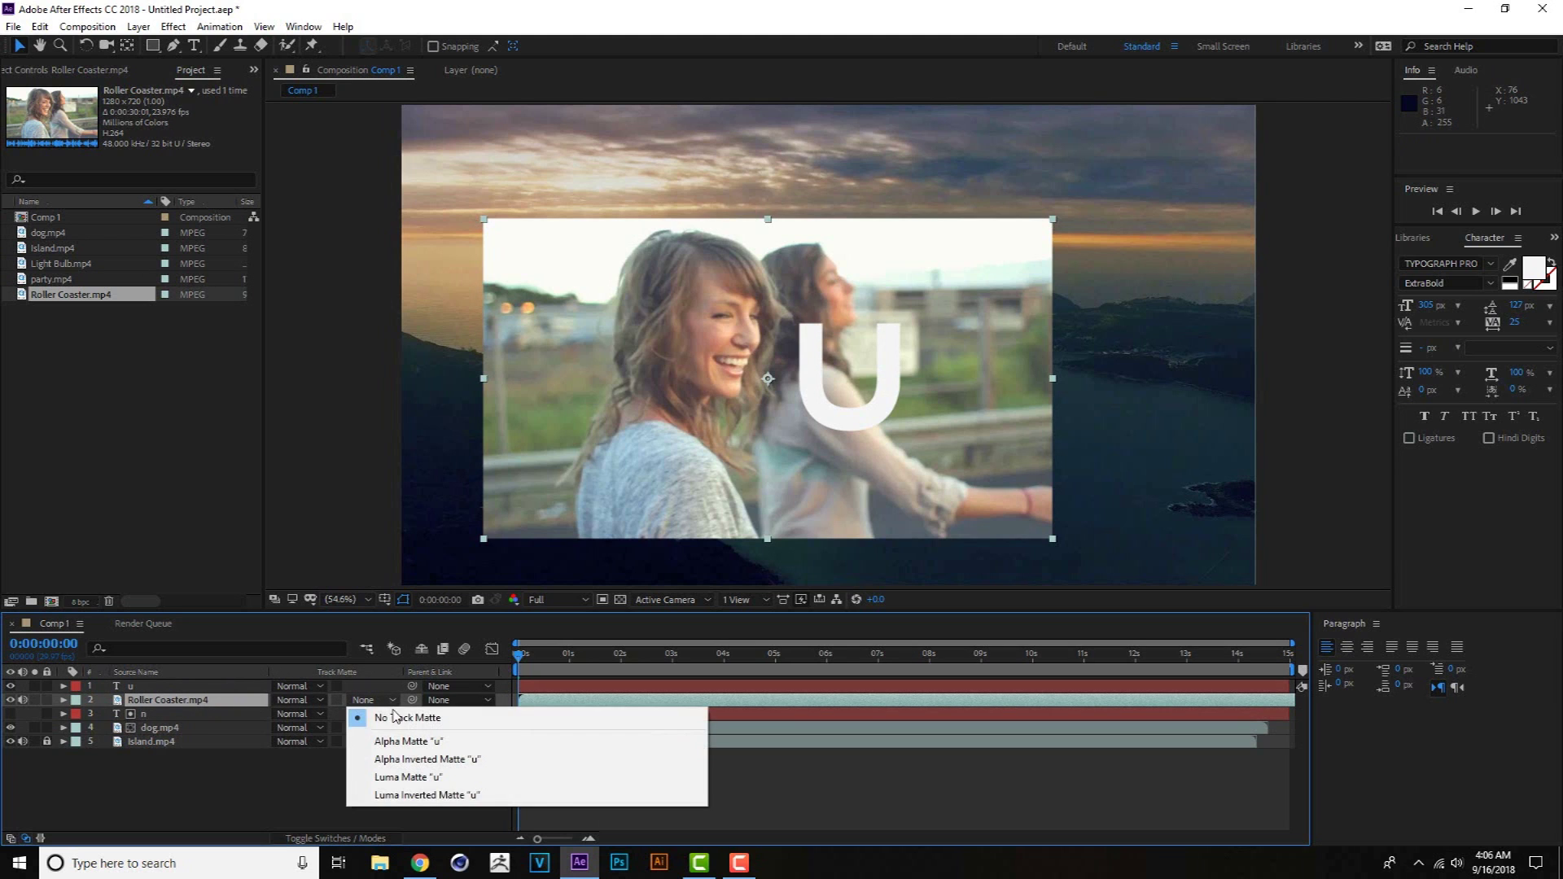
left_click(397, 741)
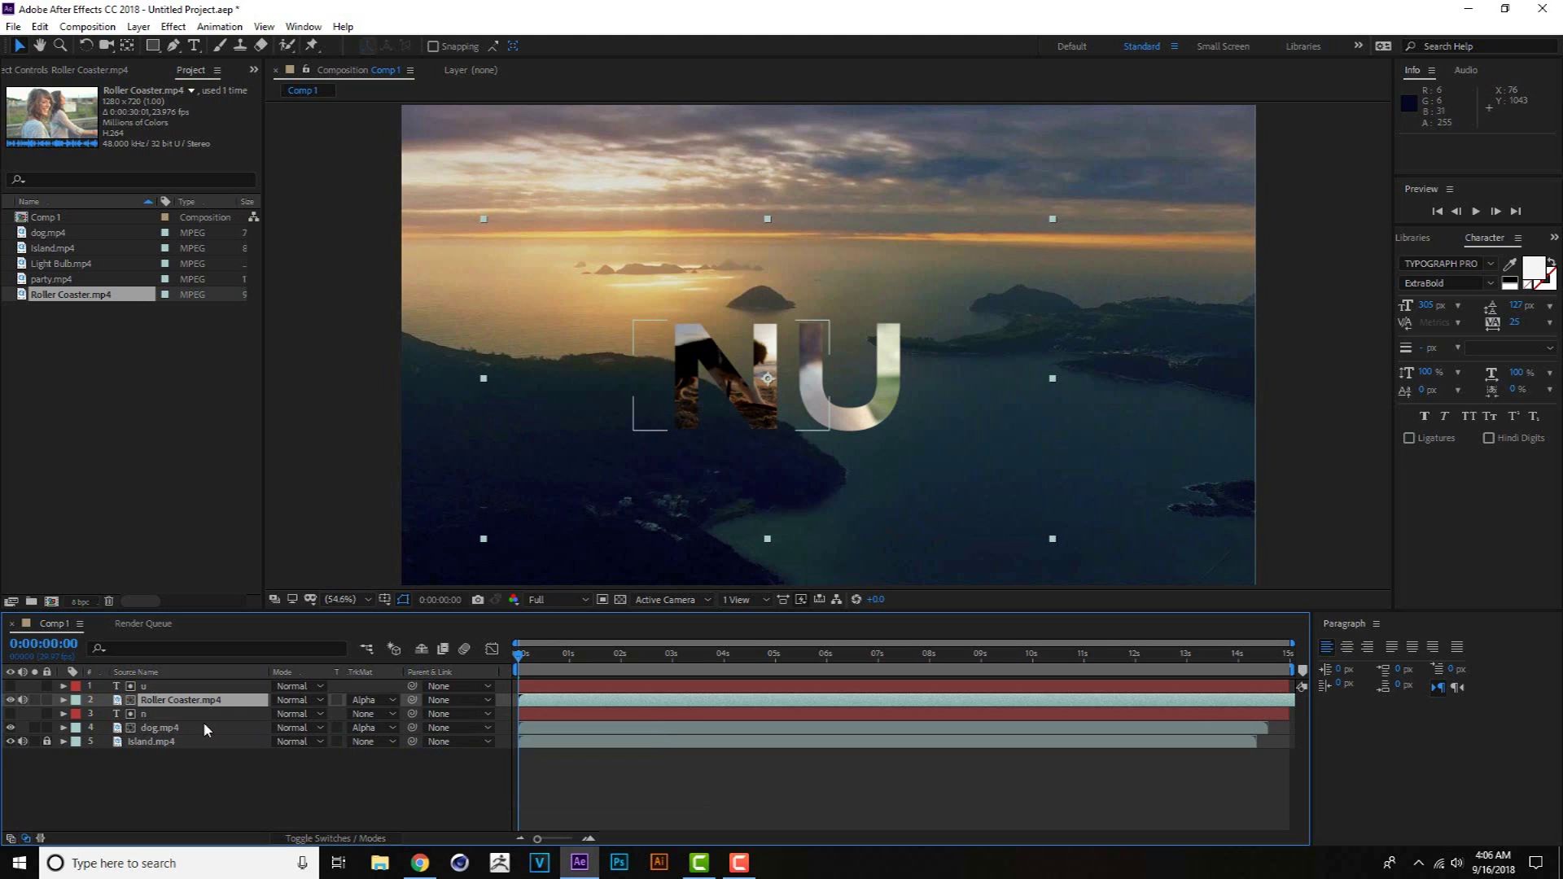
Scale the Roller Coaster clip to 45% and position the woman inside the U.
key("s")
left_click_drag(316, 713, 286, 716)
left_click_drag(681, 415, 765, 421)
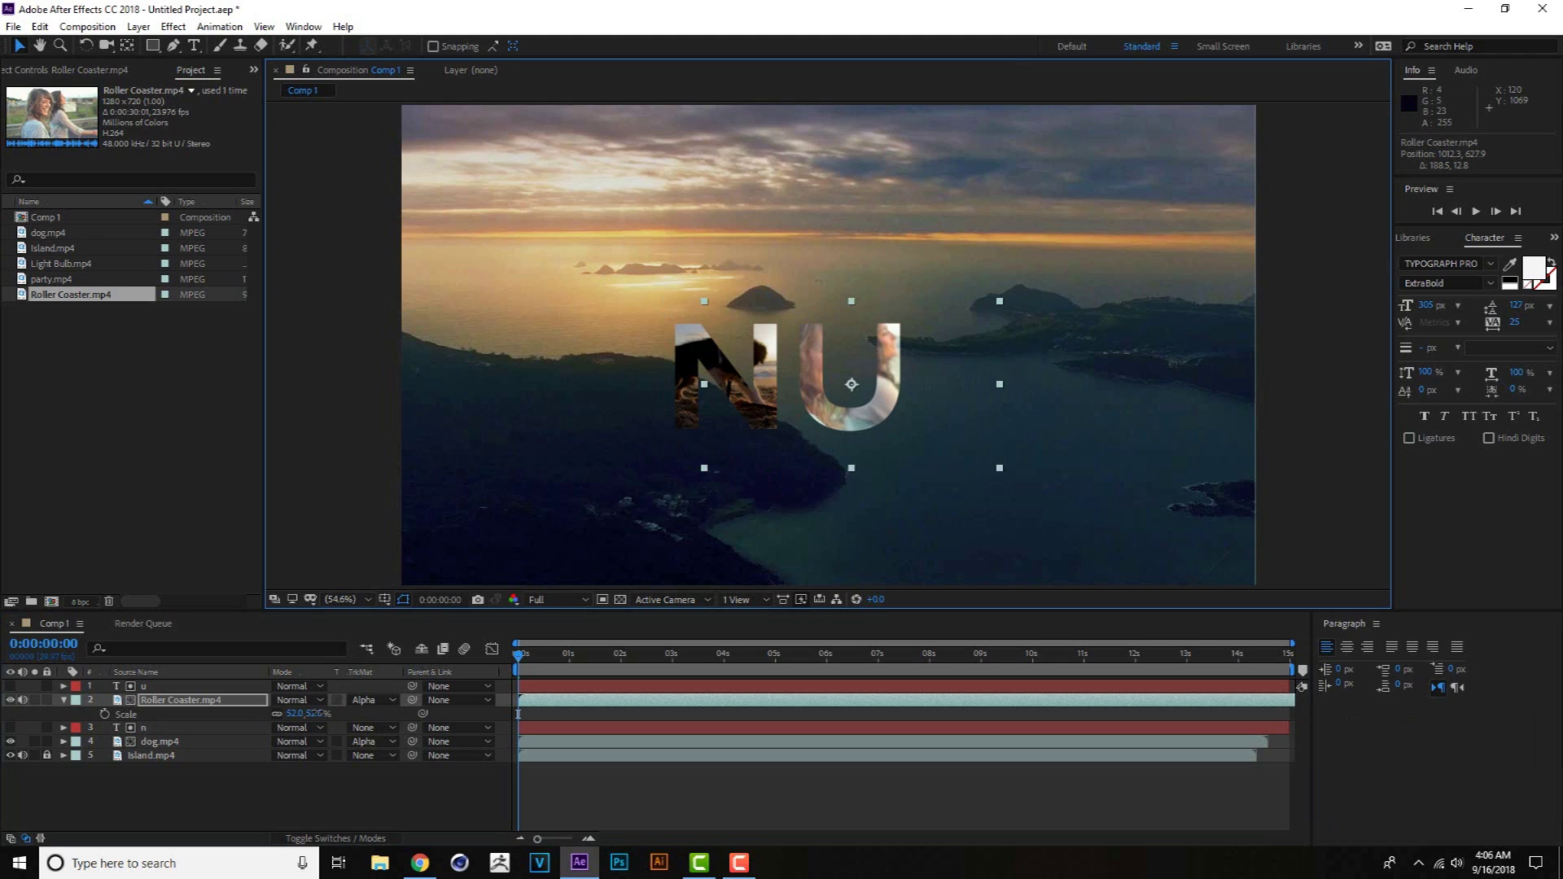
left_click_drag(321, 714, 311, 713)
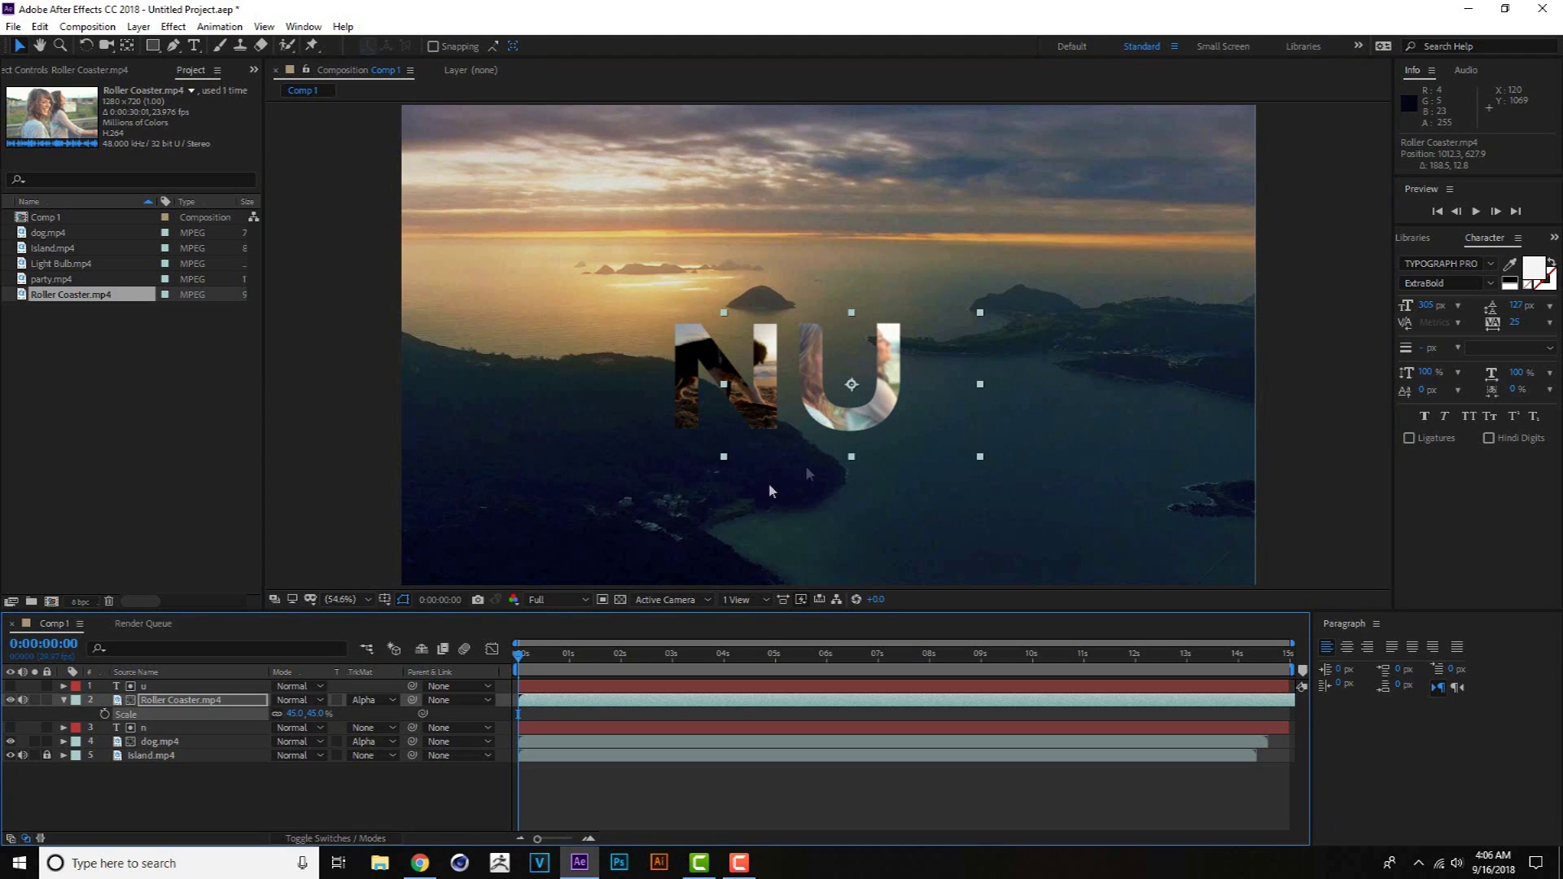
left_click_drag(824, 444, 808, 433)
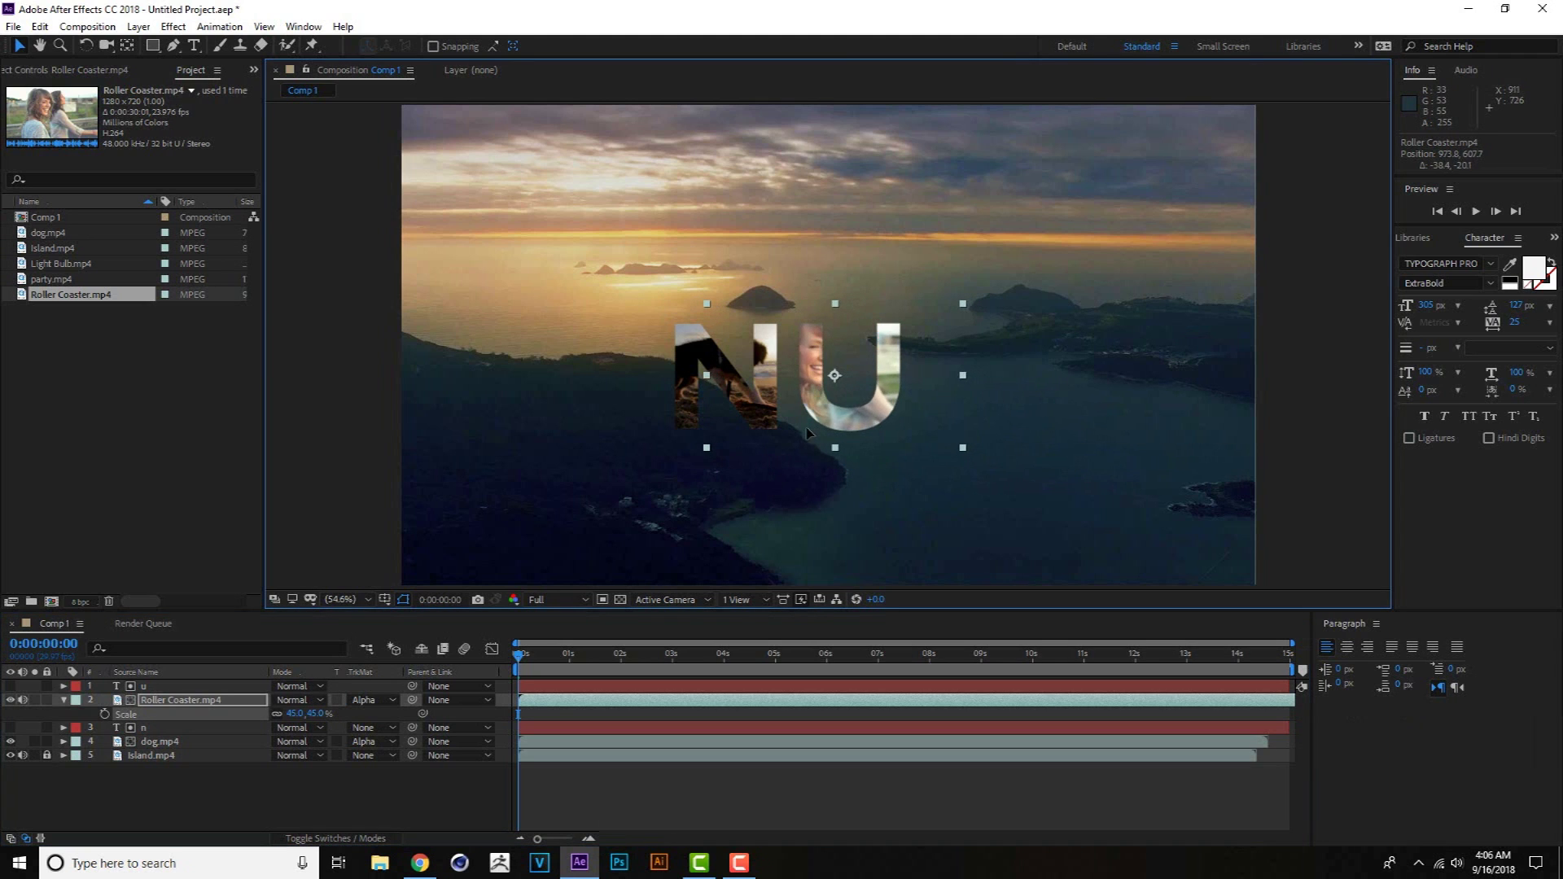
End the work area at 4:11 and preview from the start.
left_click_drag(527, 670, 747, 671)
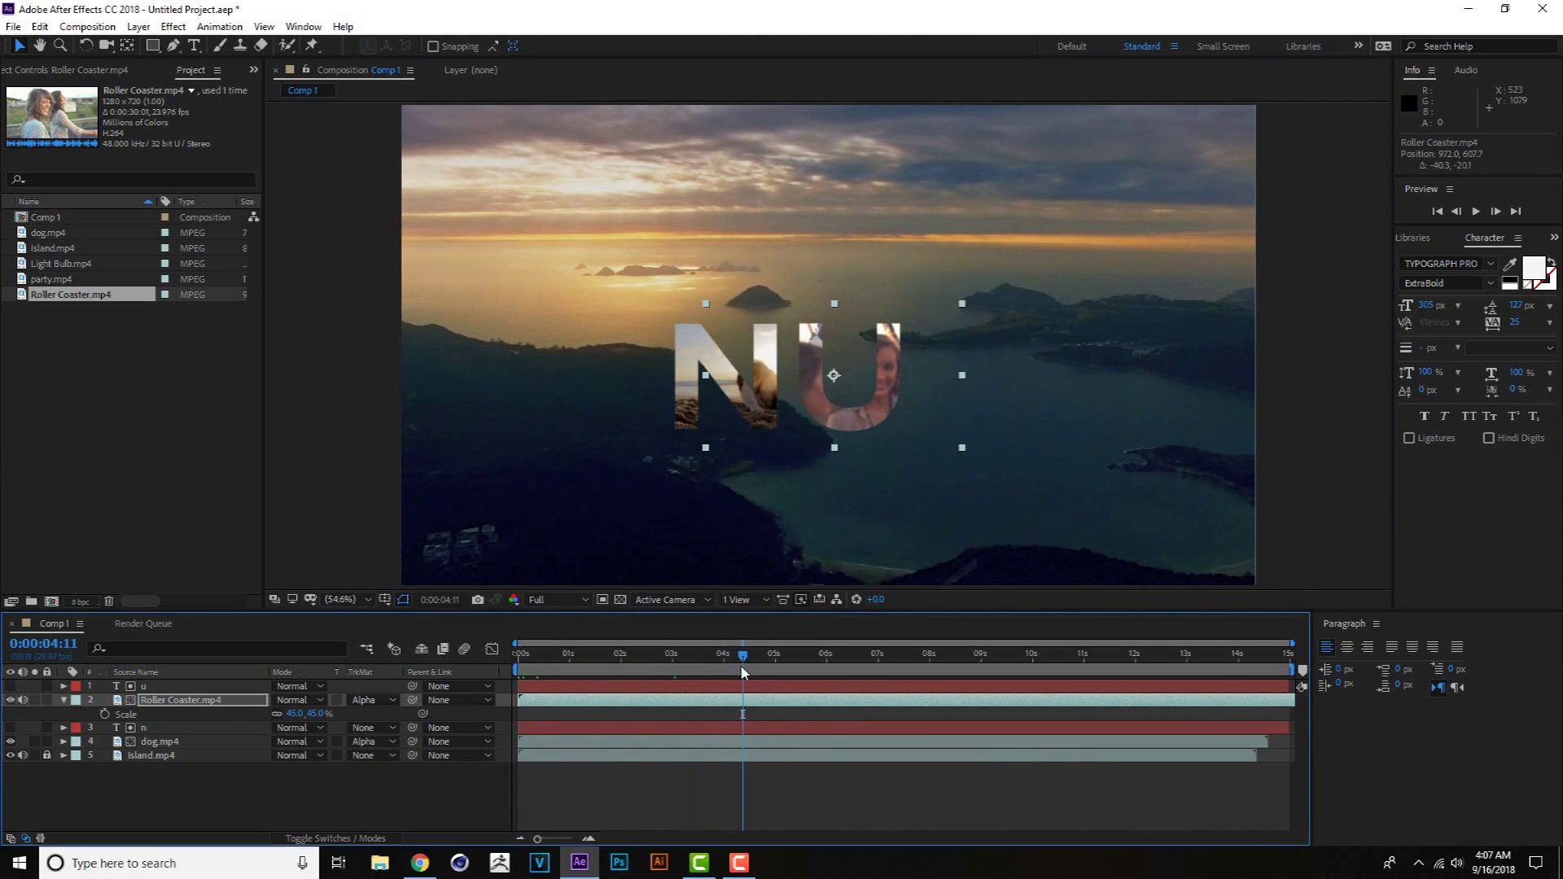
key("n")
key("Home")
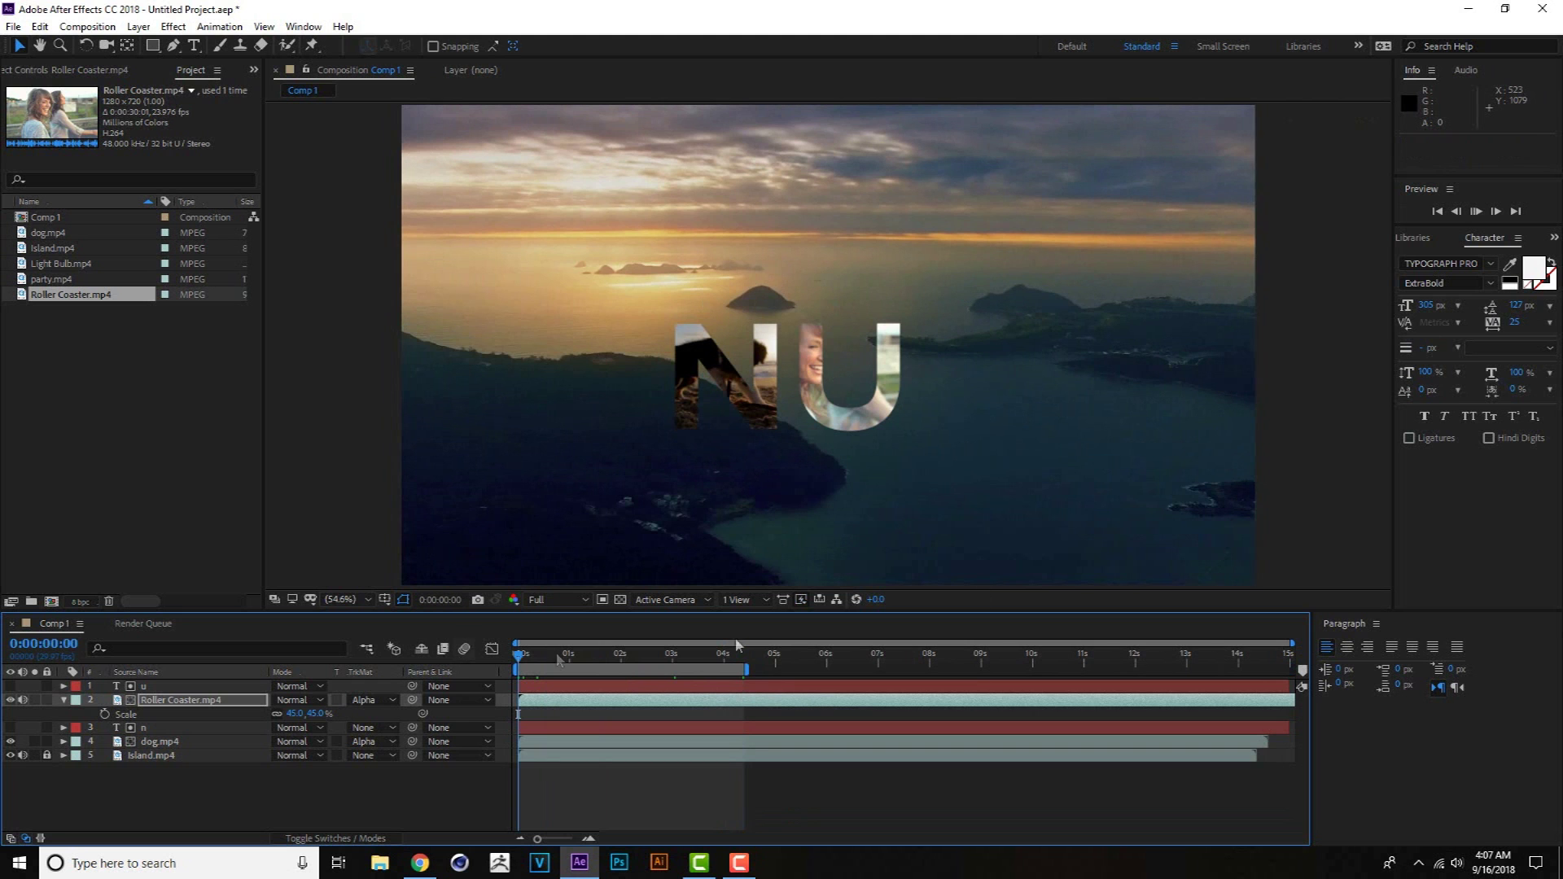
key("space")
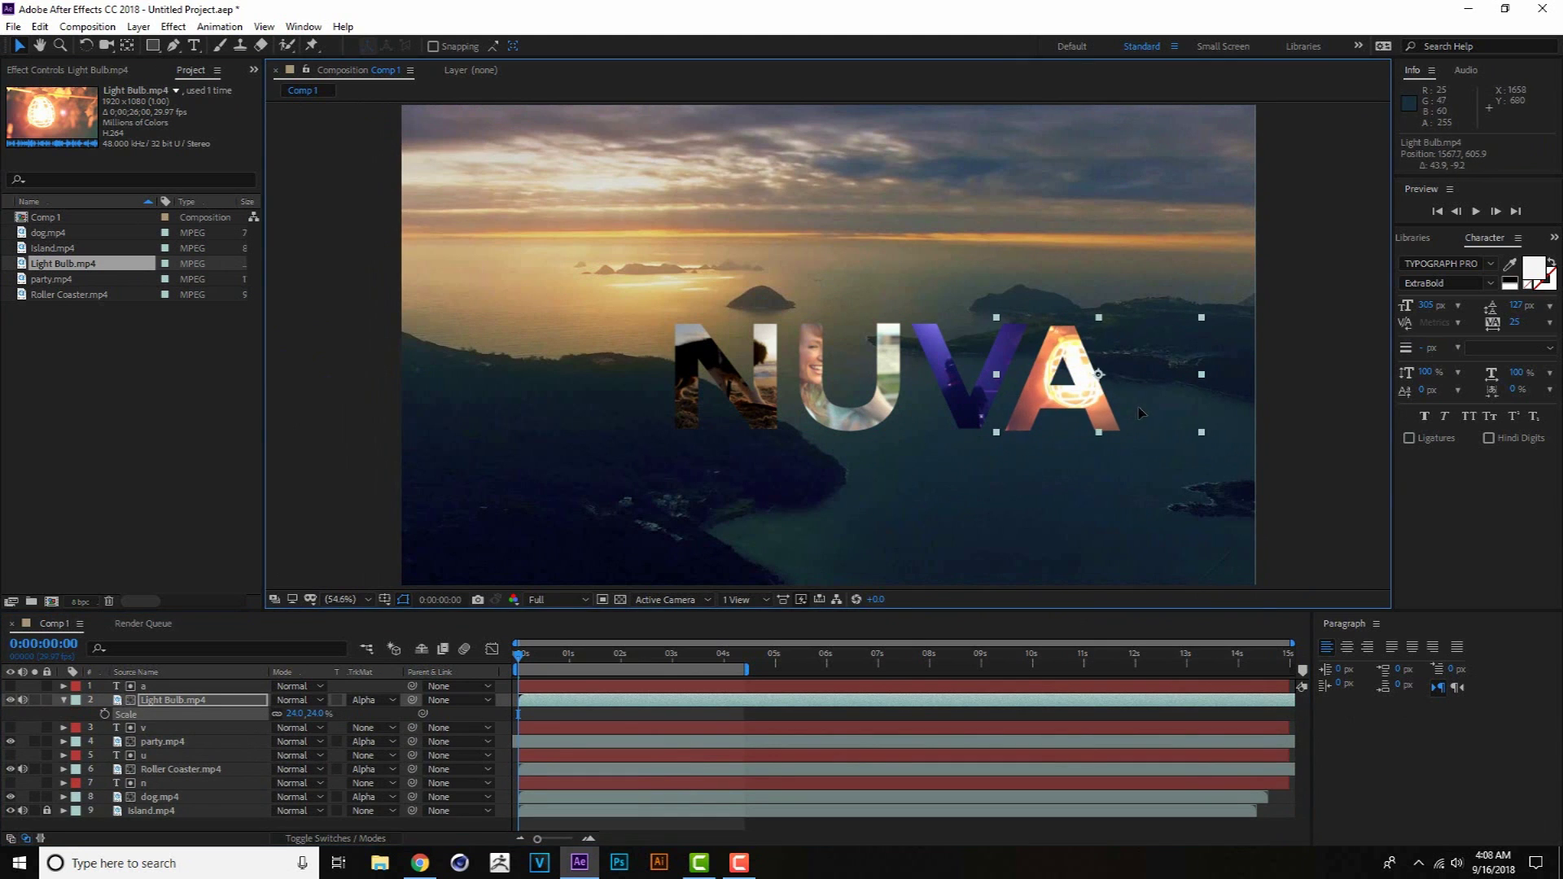
Nudge the Light Bulb footage left to centre the bulb in the A, then collapse its properties.
left_click_drag(1137, 413, 1131, 418)
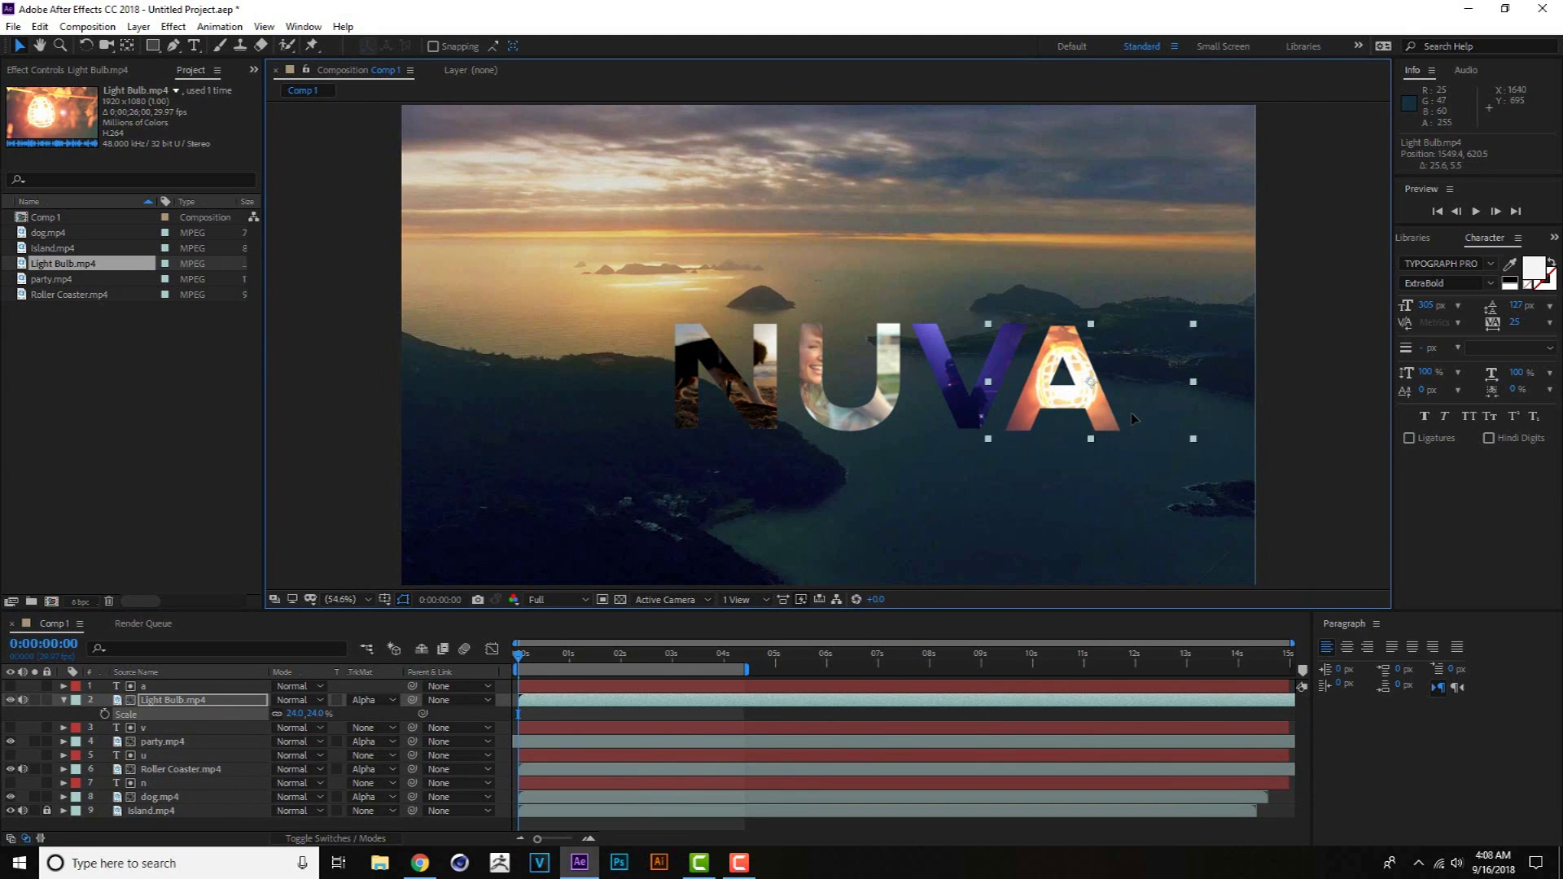
left_click(64, 700)
left_click(156, 803)
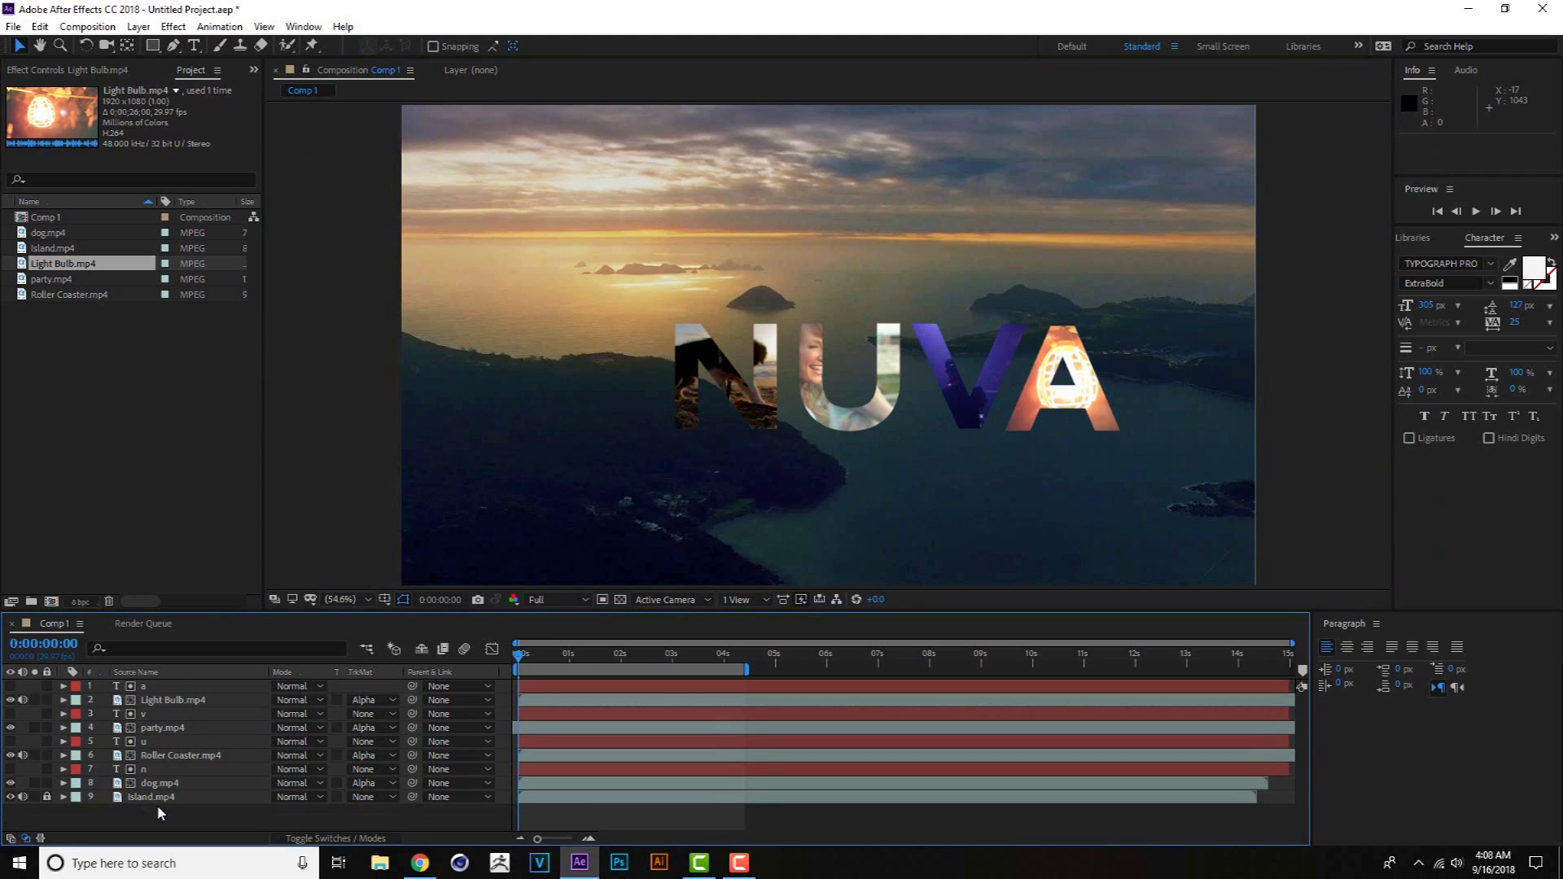
left_click(159, 784)
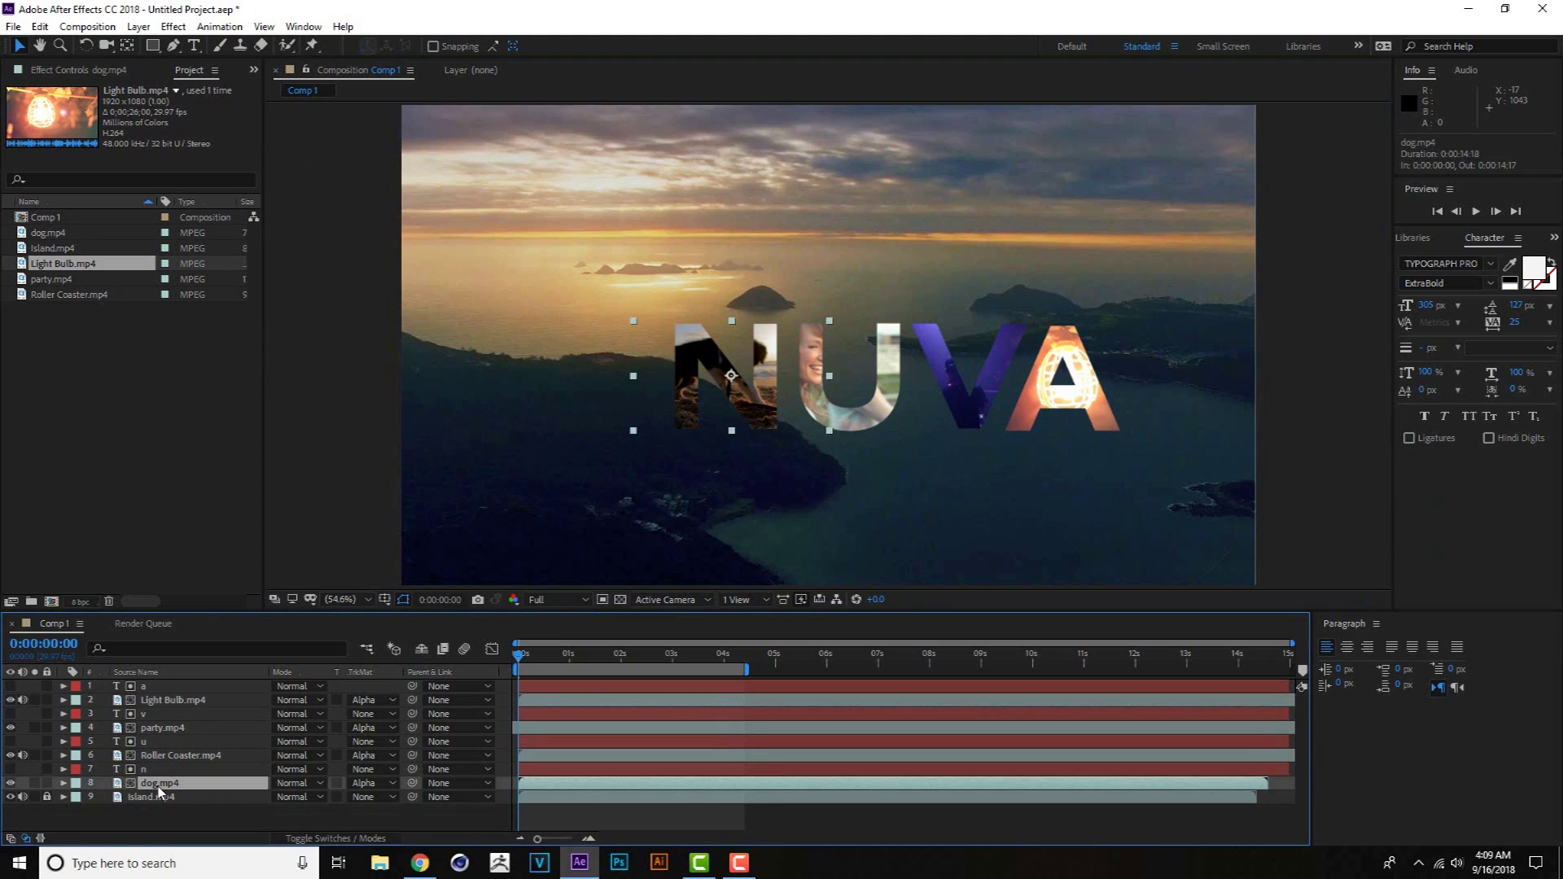
Pre-compose the eight letter and clip layers into 'textos' and shift it lower right.
left_click(148, 688, "shift")
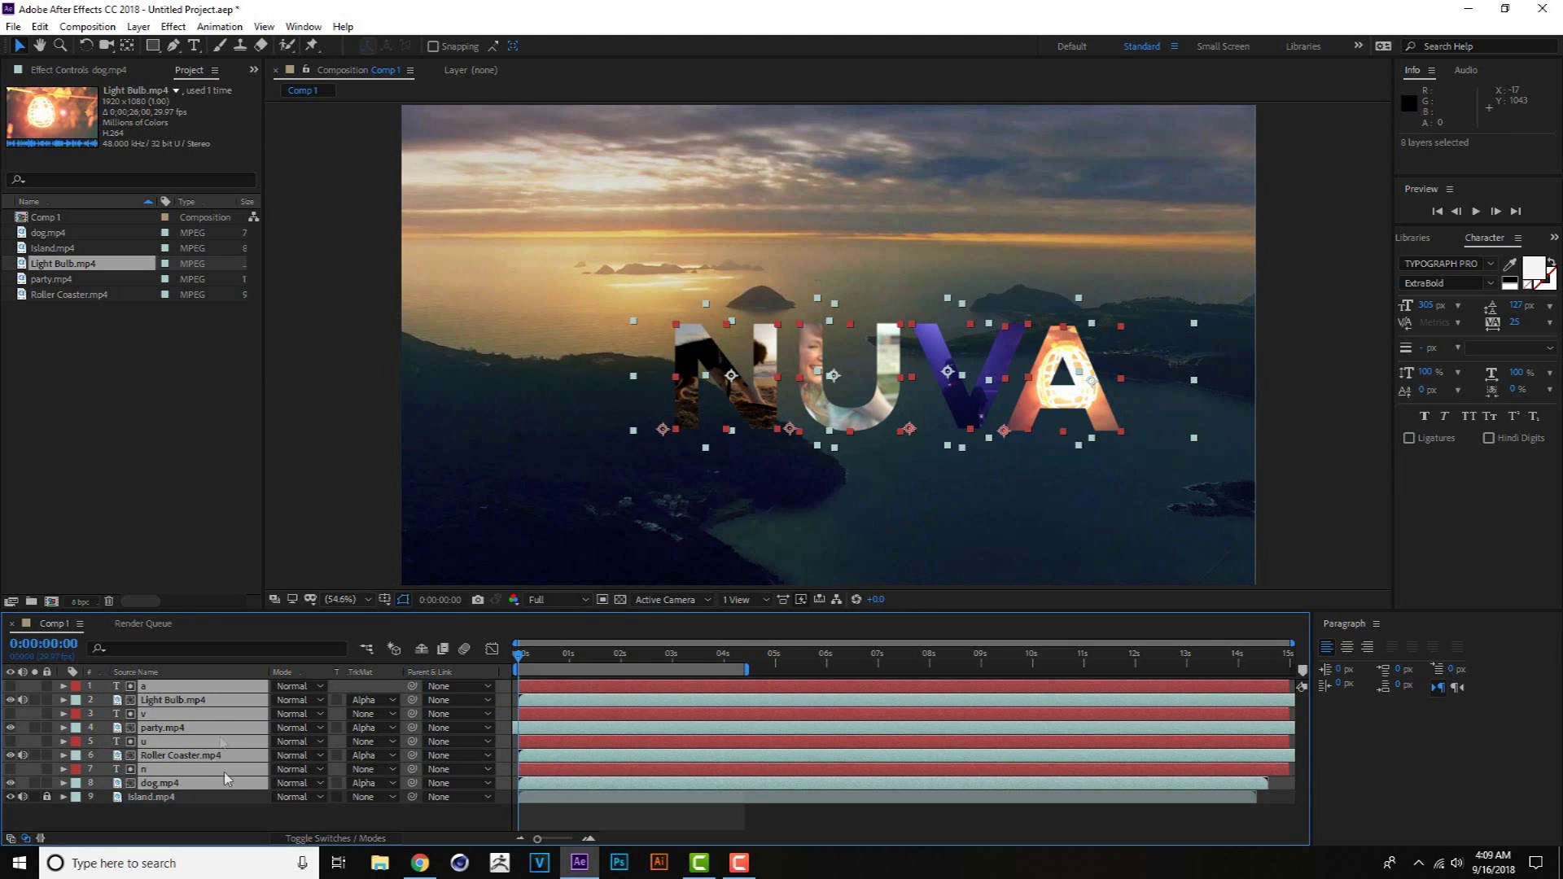
left_click(139, 27)
left_click(181, 586)
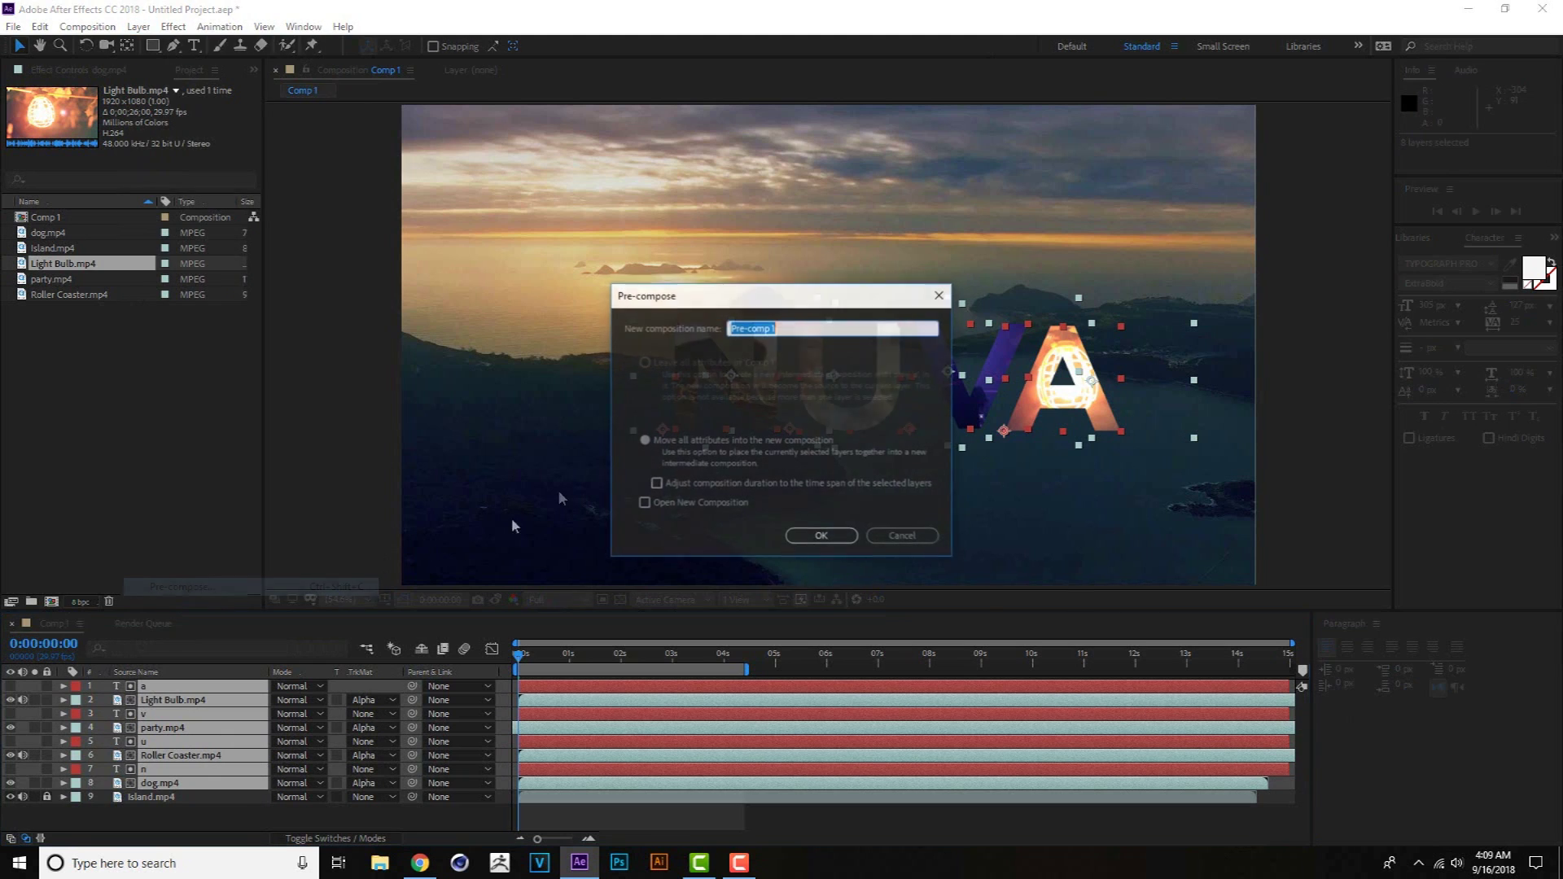
type("textos")
left_click(810, 536)
mouse_move(830, 419)
left_mouse_down()
mouse_move(933, 440)
mouse_move(954, 399)
left_mouse_up()
left_click(384, 600)
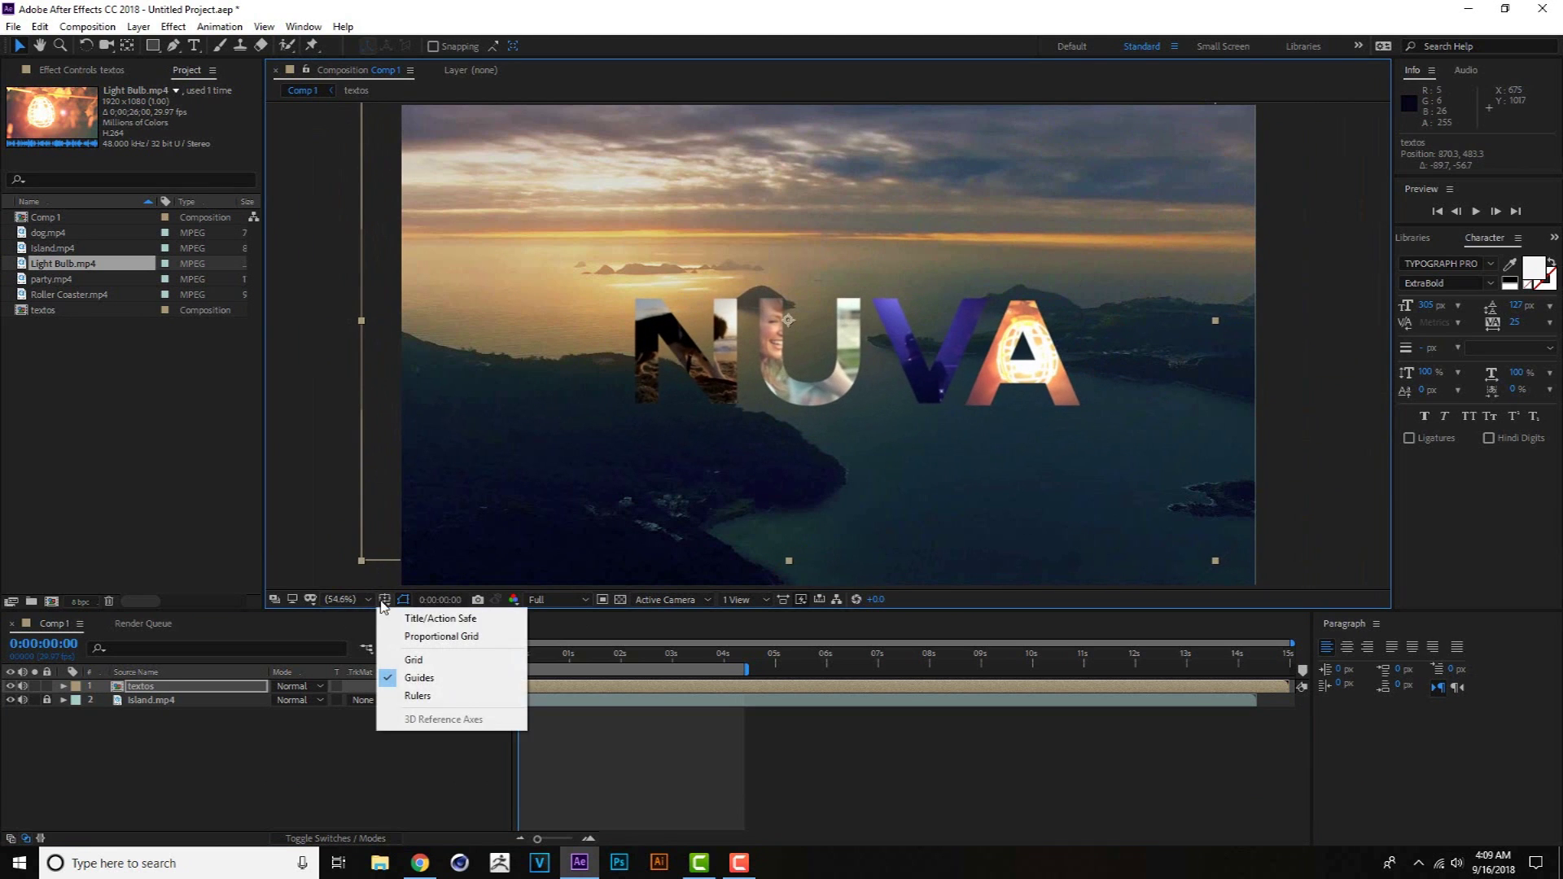
Centre the textos layer using the Title/Action Safe guides, then hide the guides.
left_click(429, 617)
left_click_drag(950, 379, 914, 378)
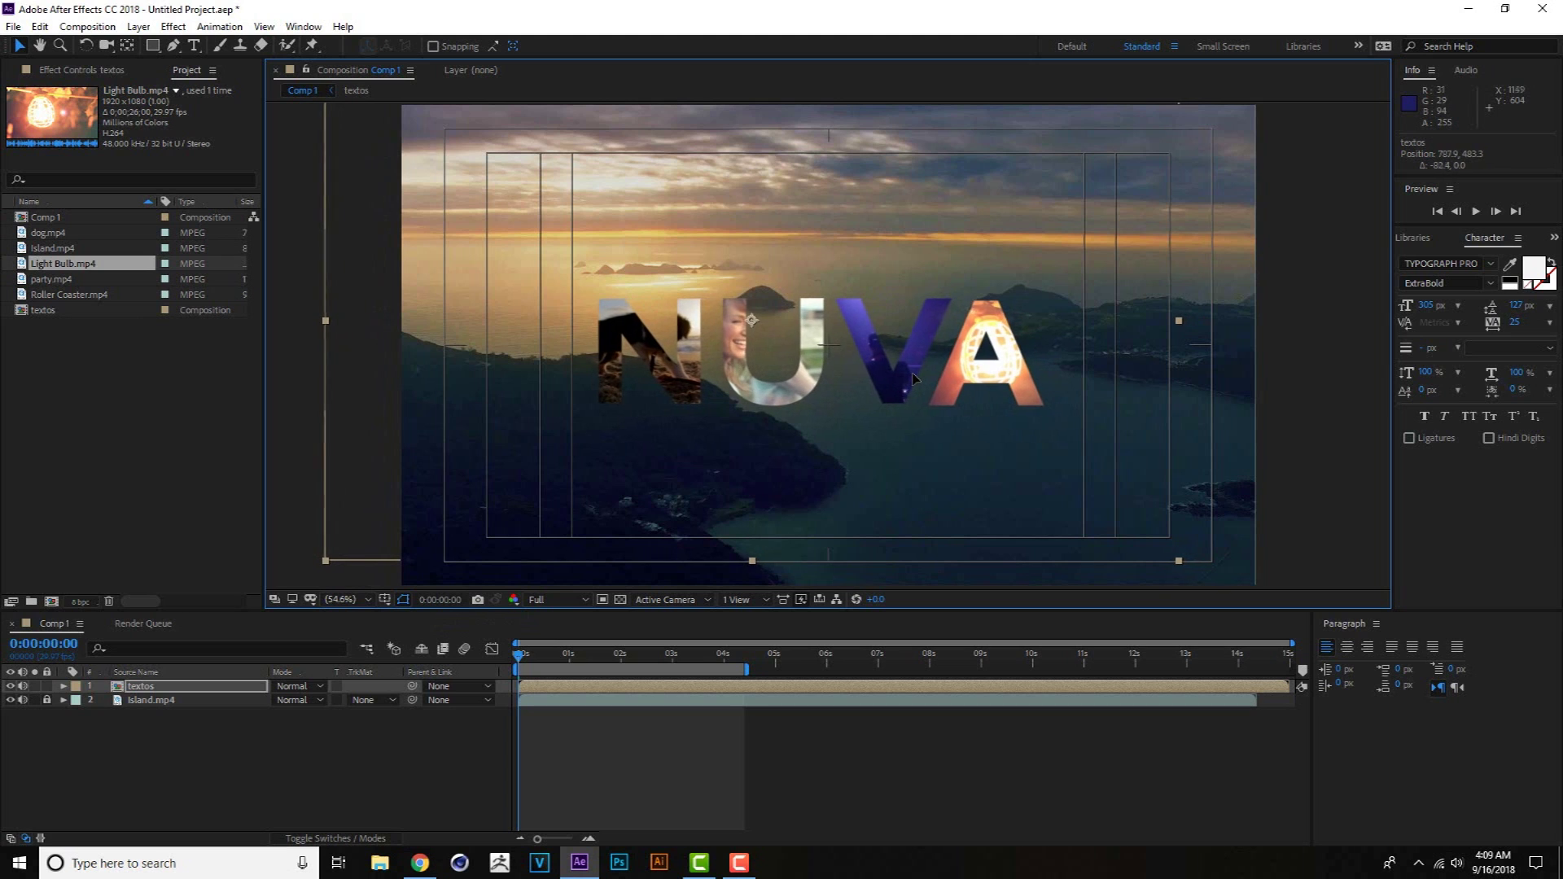
left_click(384, 599)
left_click(429, 617)
left_click(1320, 401)
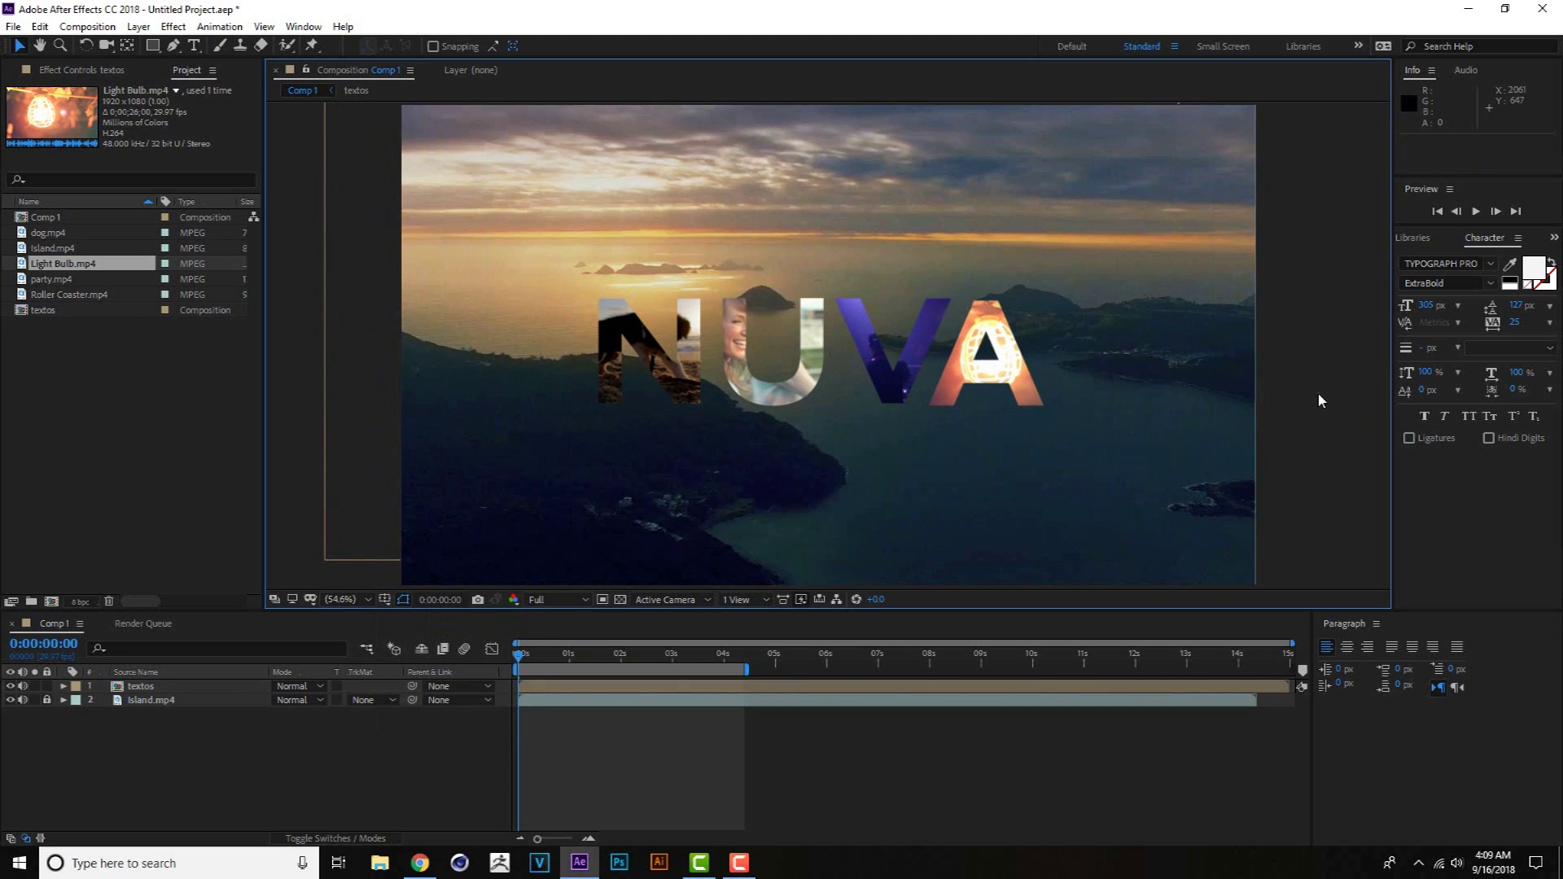
left_click(555, 685)
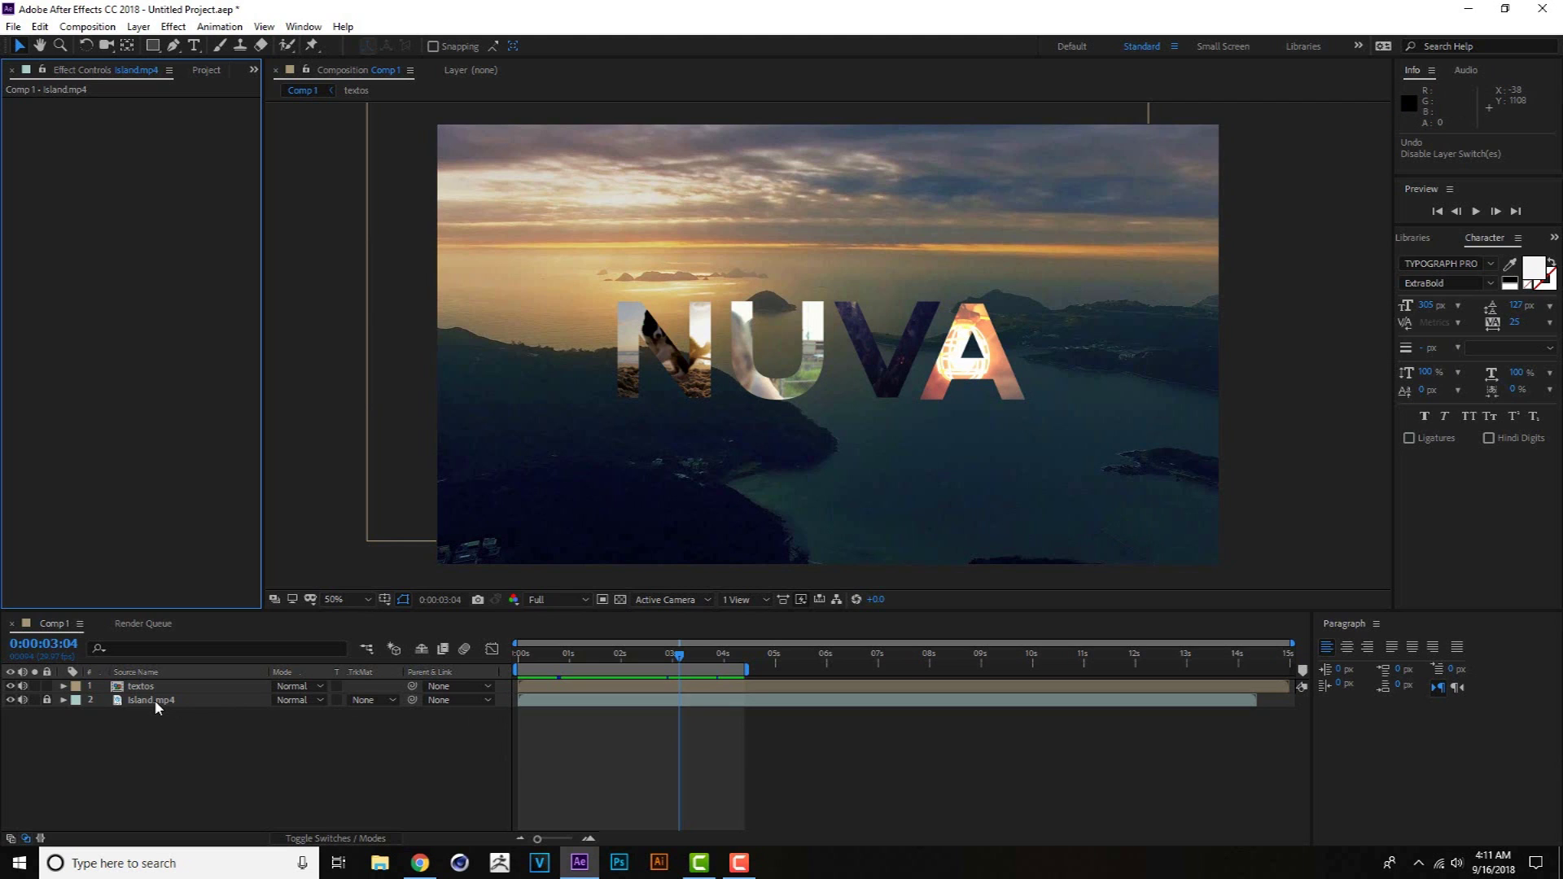
Unlock Island.mp4 and apply the Color Correction > Black & White effect to it.
left_click(46, 700)
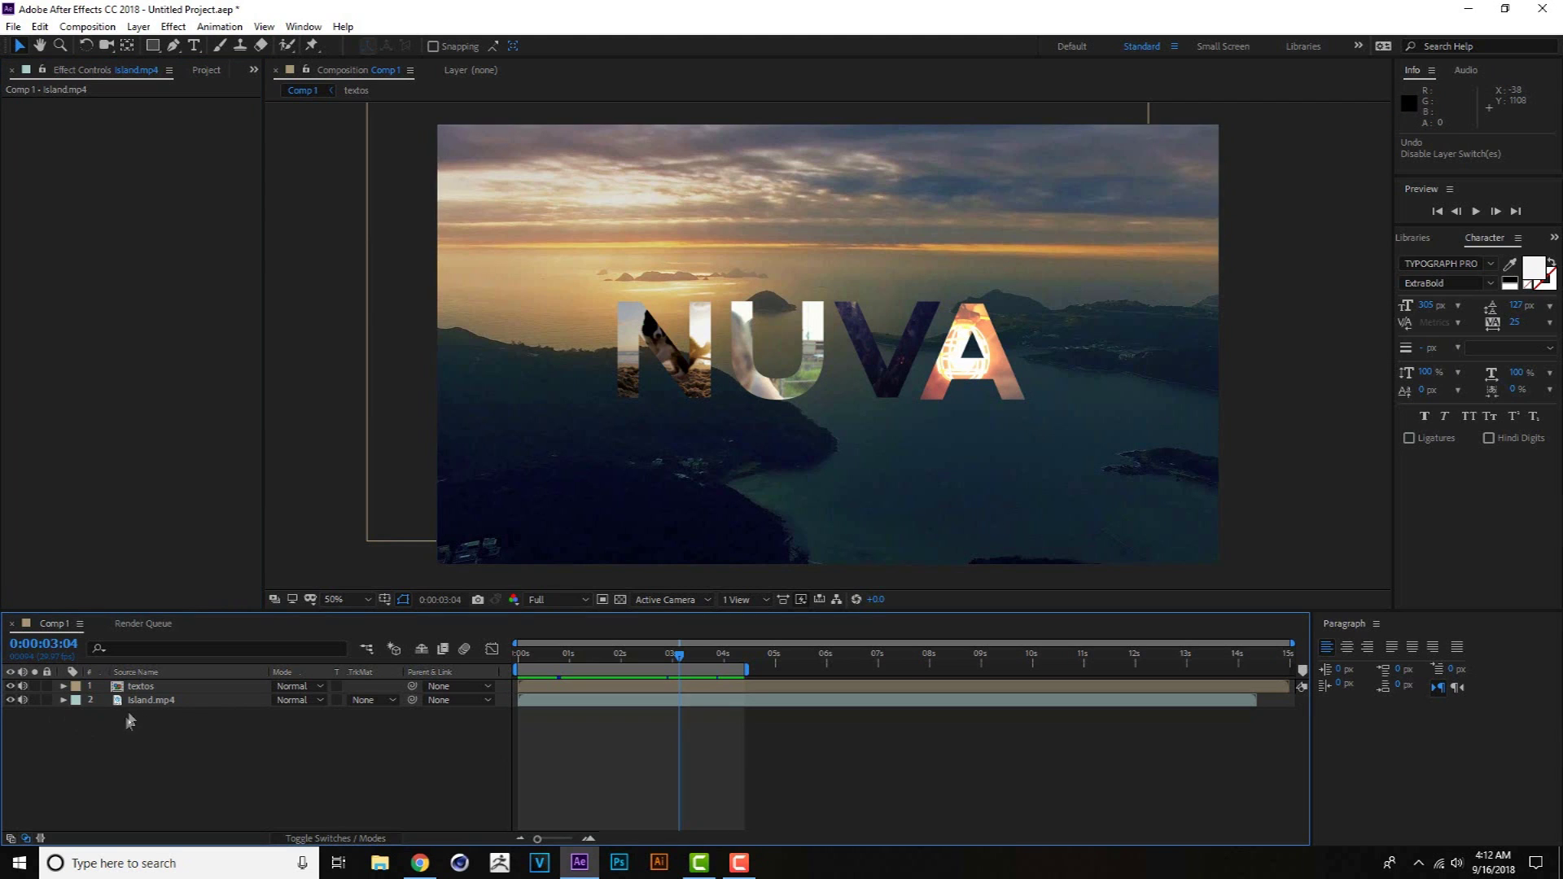
left_click(150, 700)
left_click(173, 27)
mouse_move(335, 200)
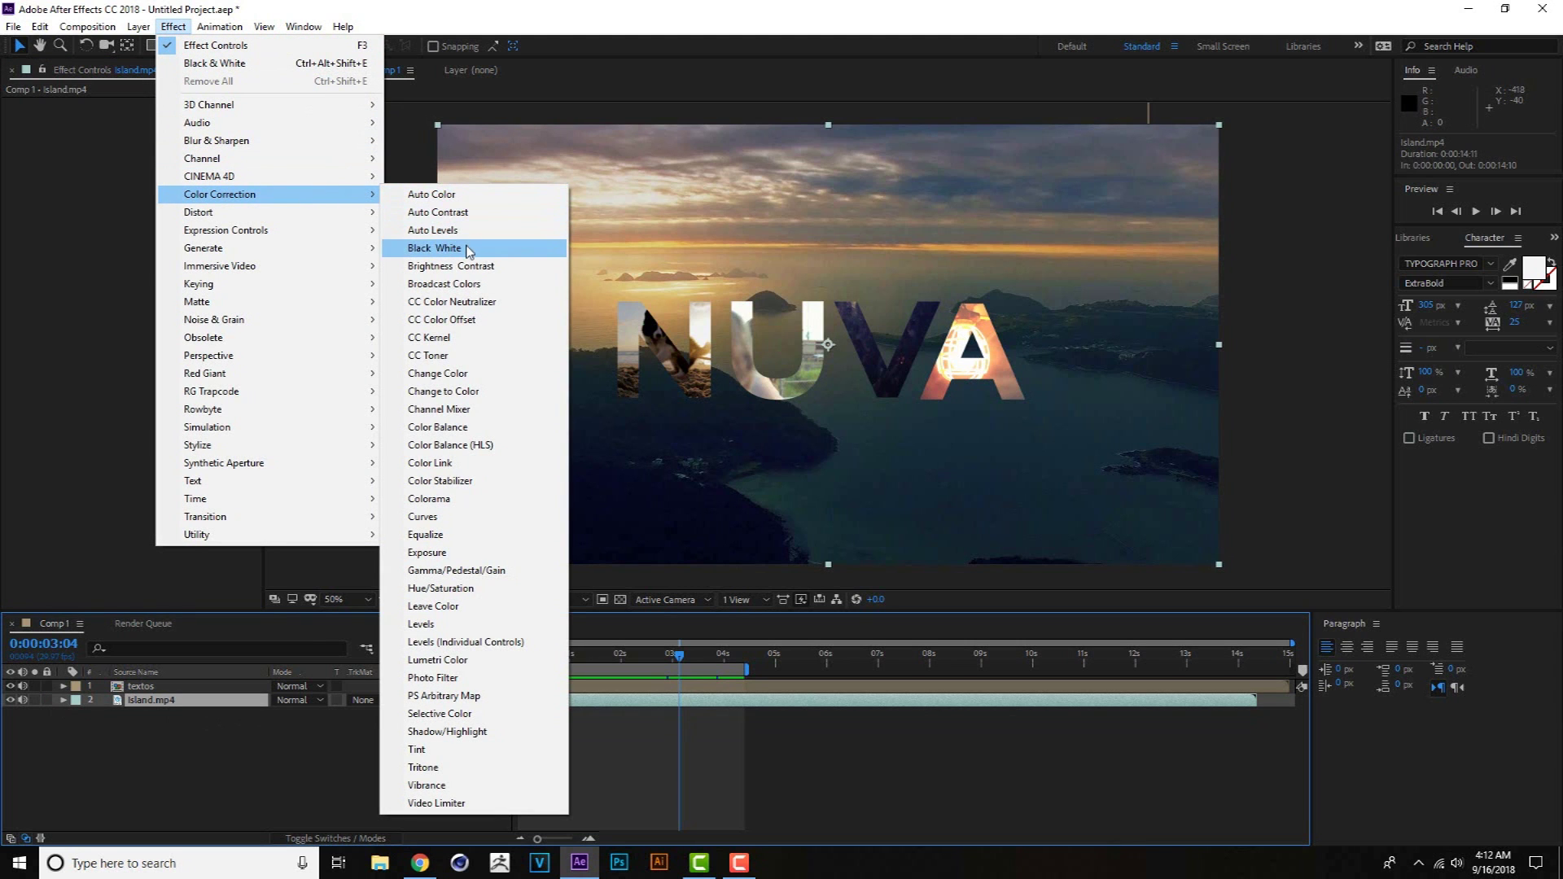
left_click(466, 249)
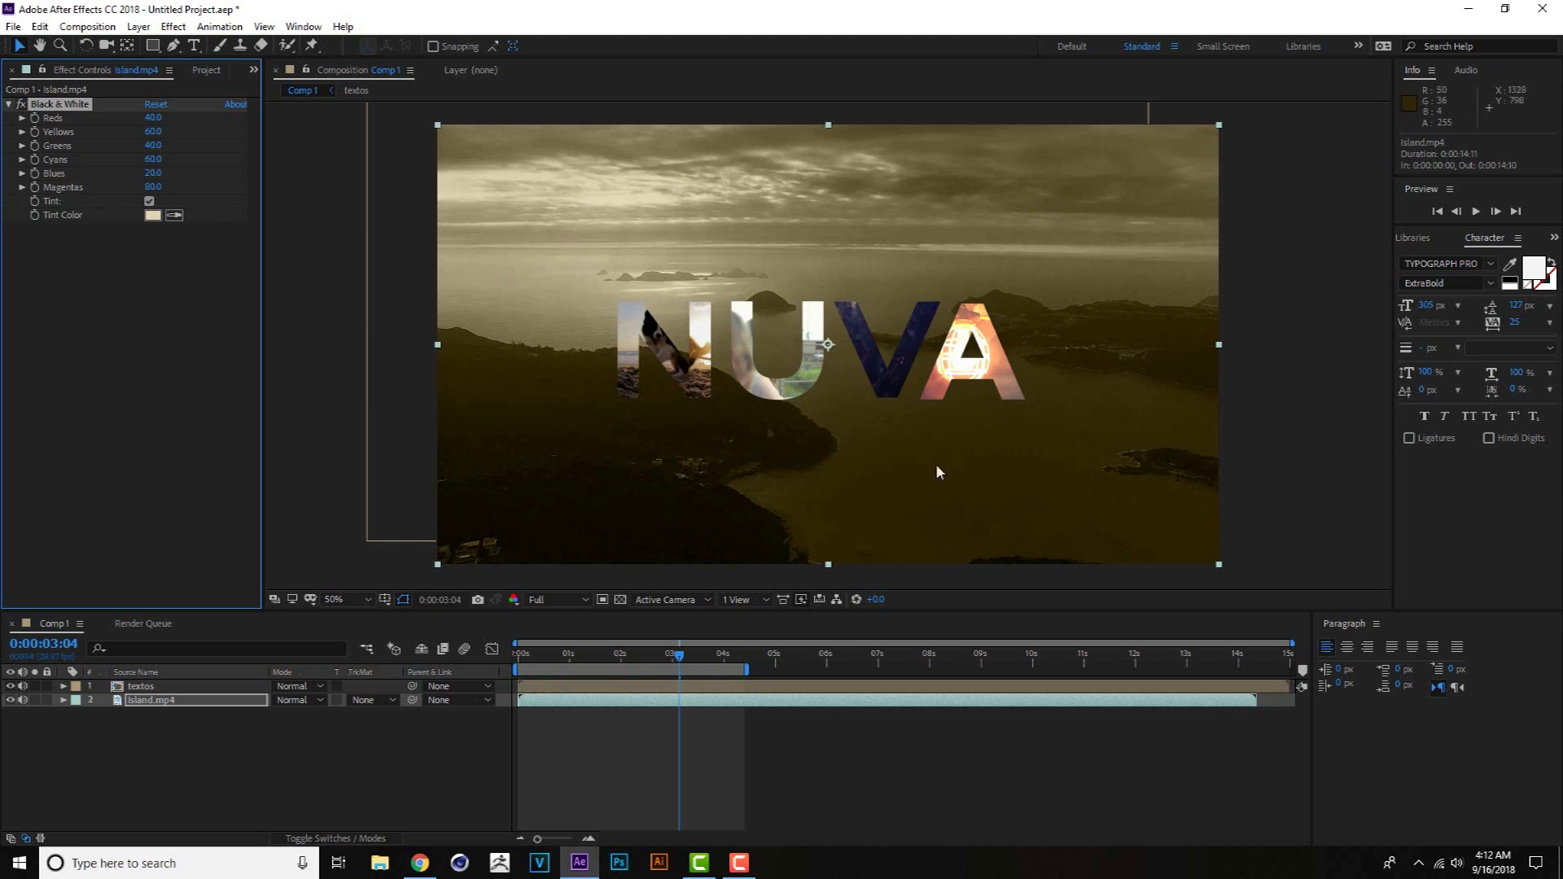
Change the Tint Color from sepia to a near-black navy blue (hex 06121B).
left_click(153, 216)
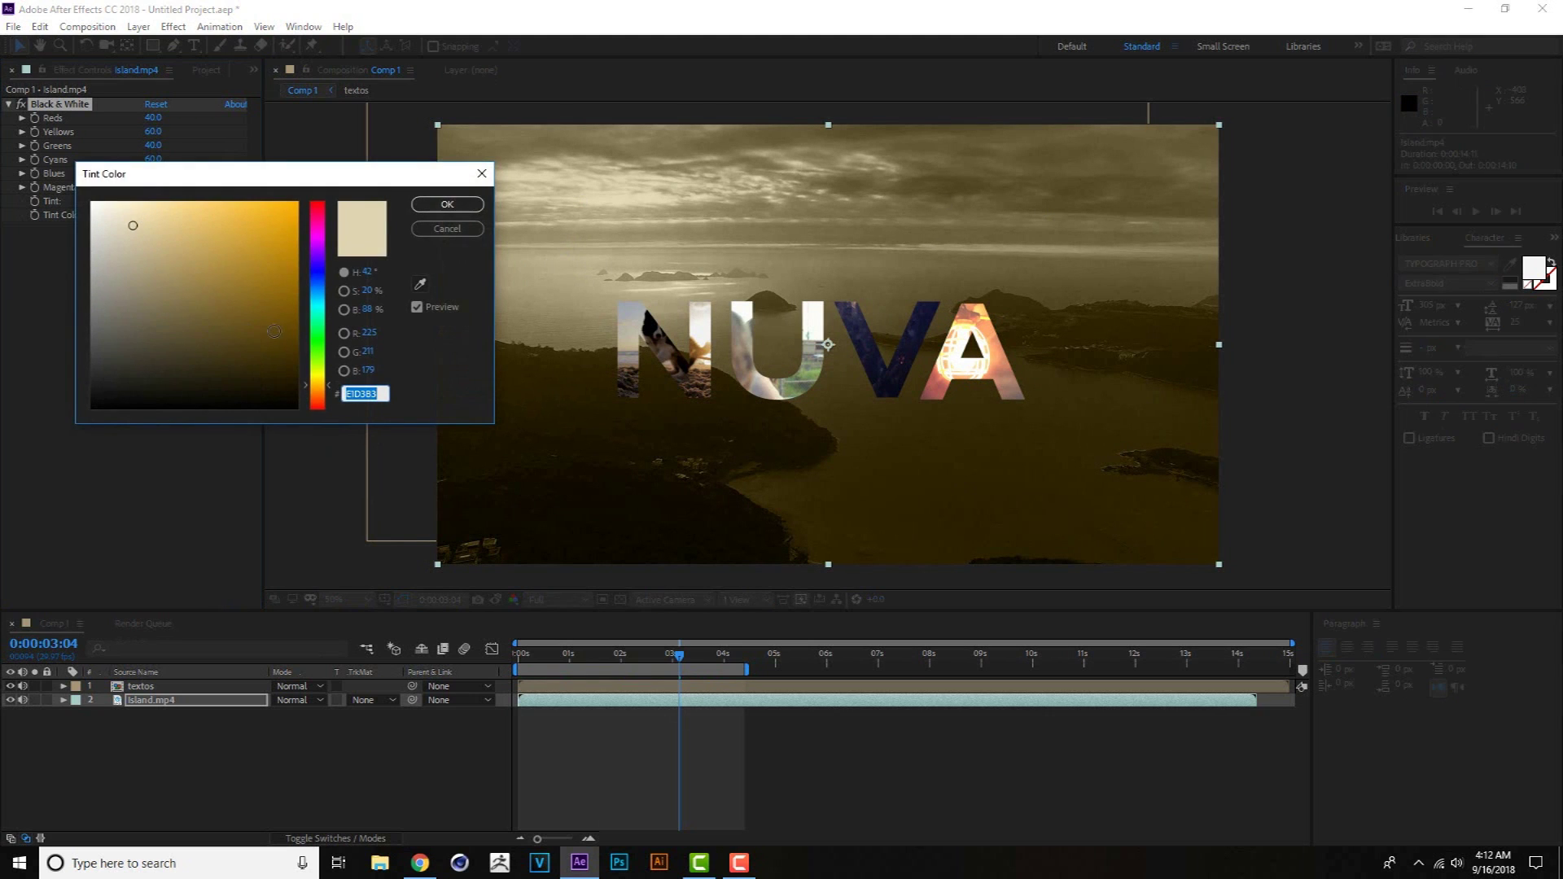
left_click_drag(313, 307, 320, 293)
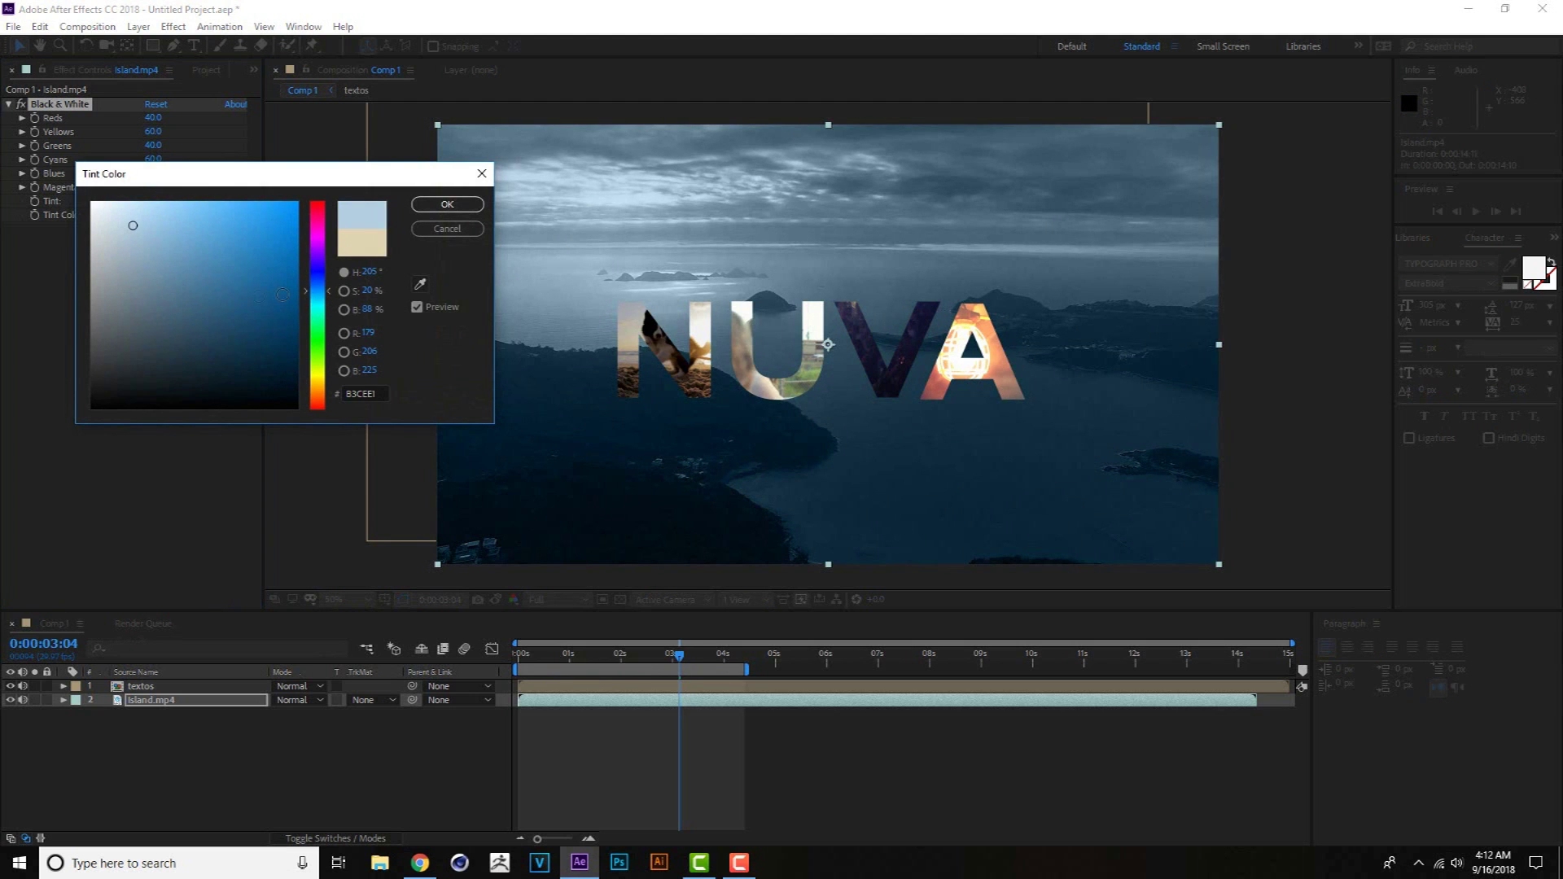
left_click(270, 293)
left_click_drag(268, 309, 254, 374)
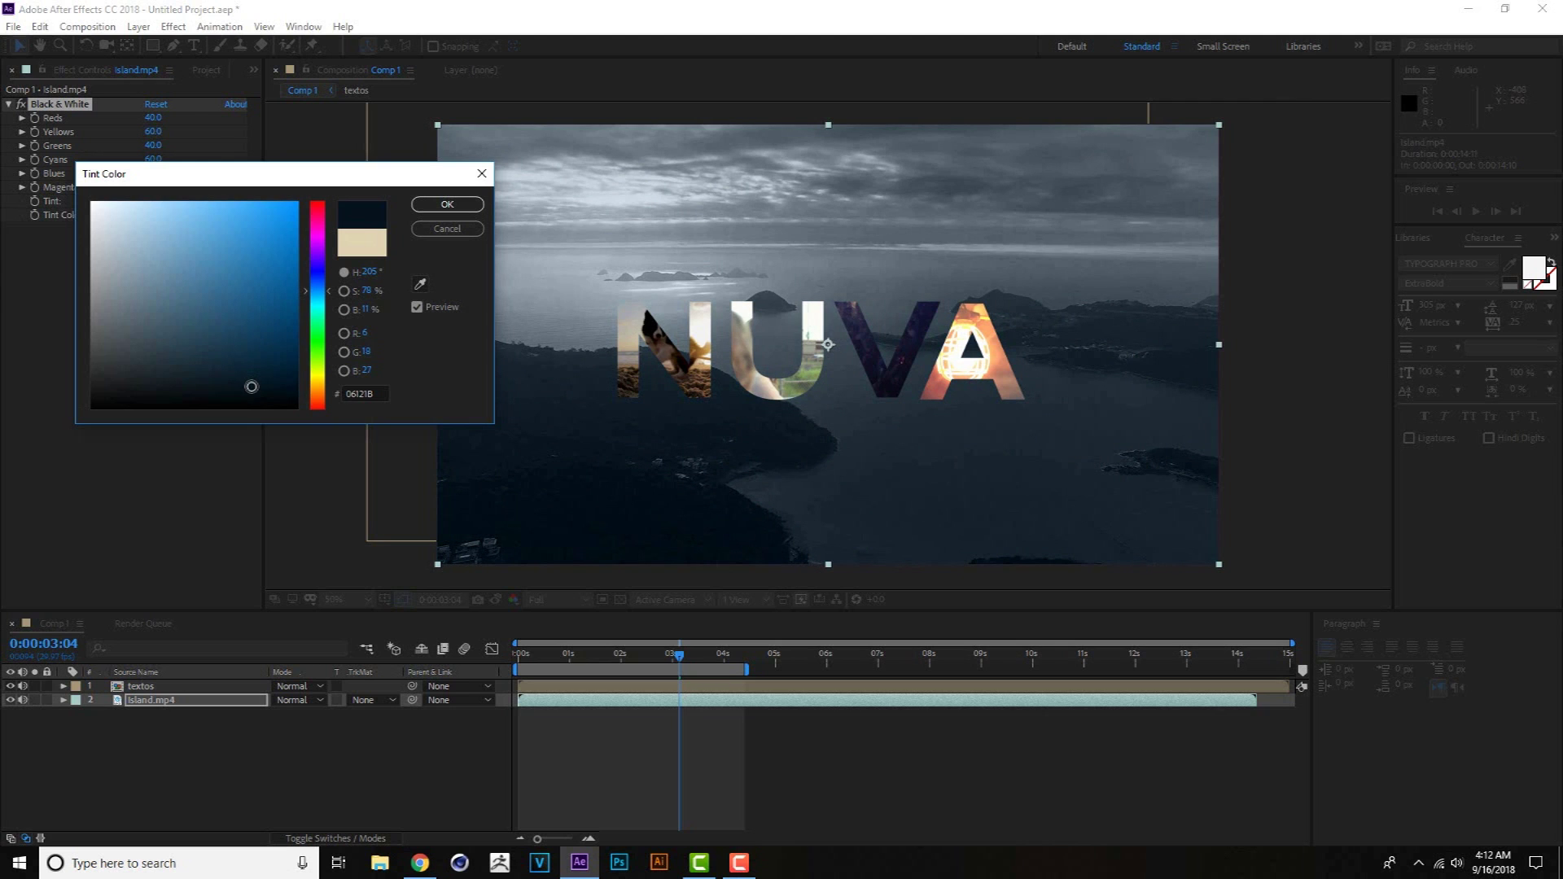
left_click(469, 206)
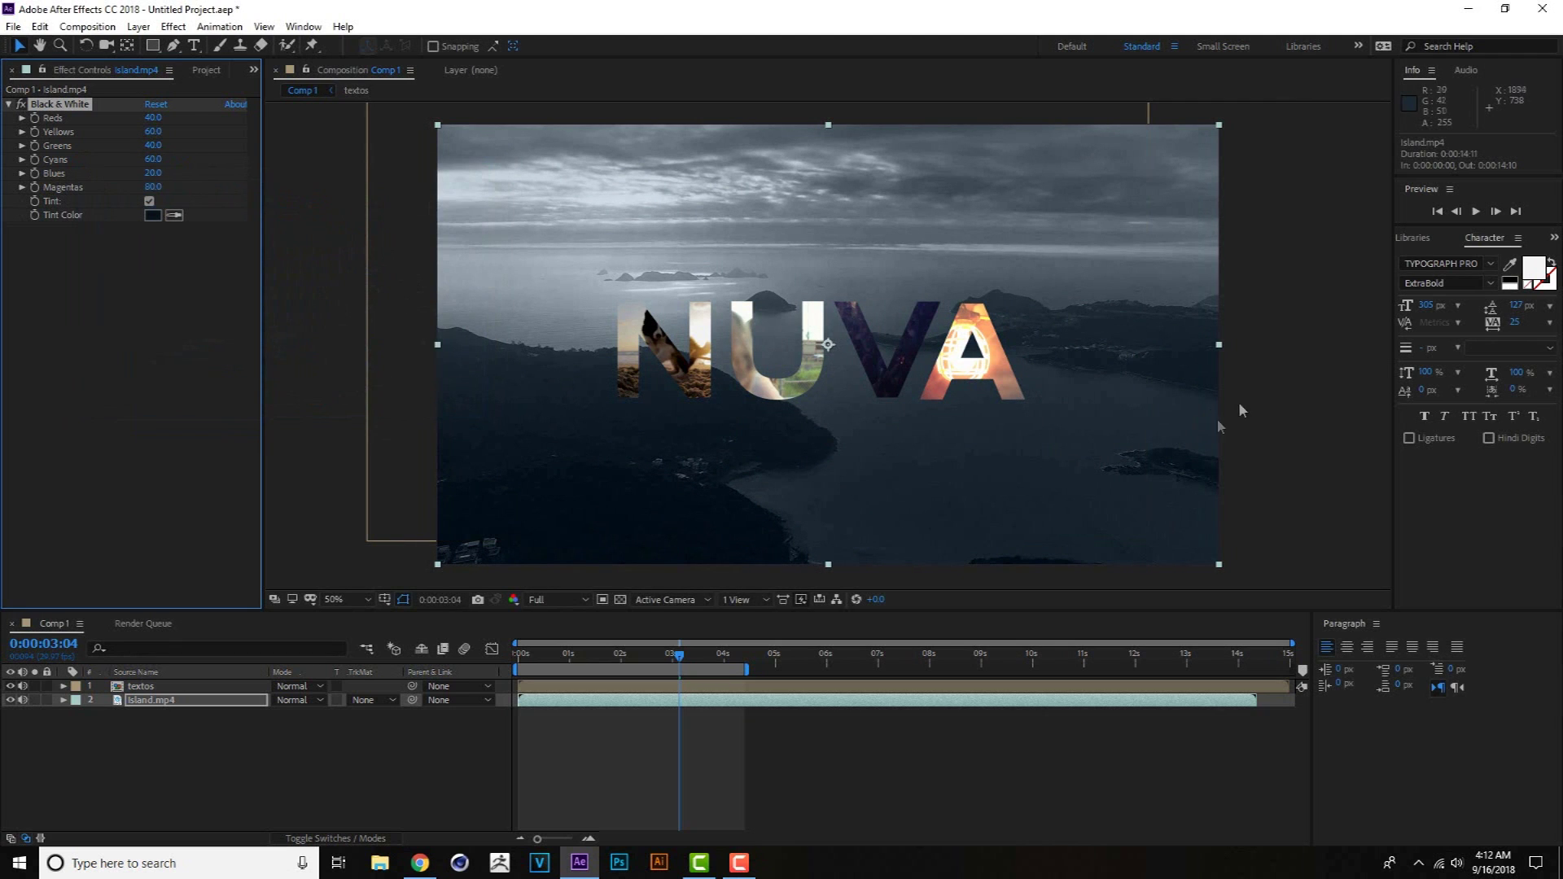
Start a RAM preview of Comp 1 to watch the clip-filled NUVA title over the navy-tinted island.
key("space")
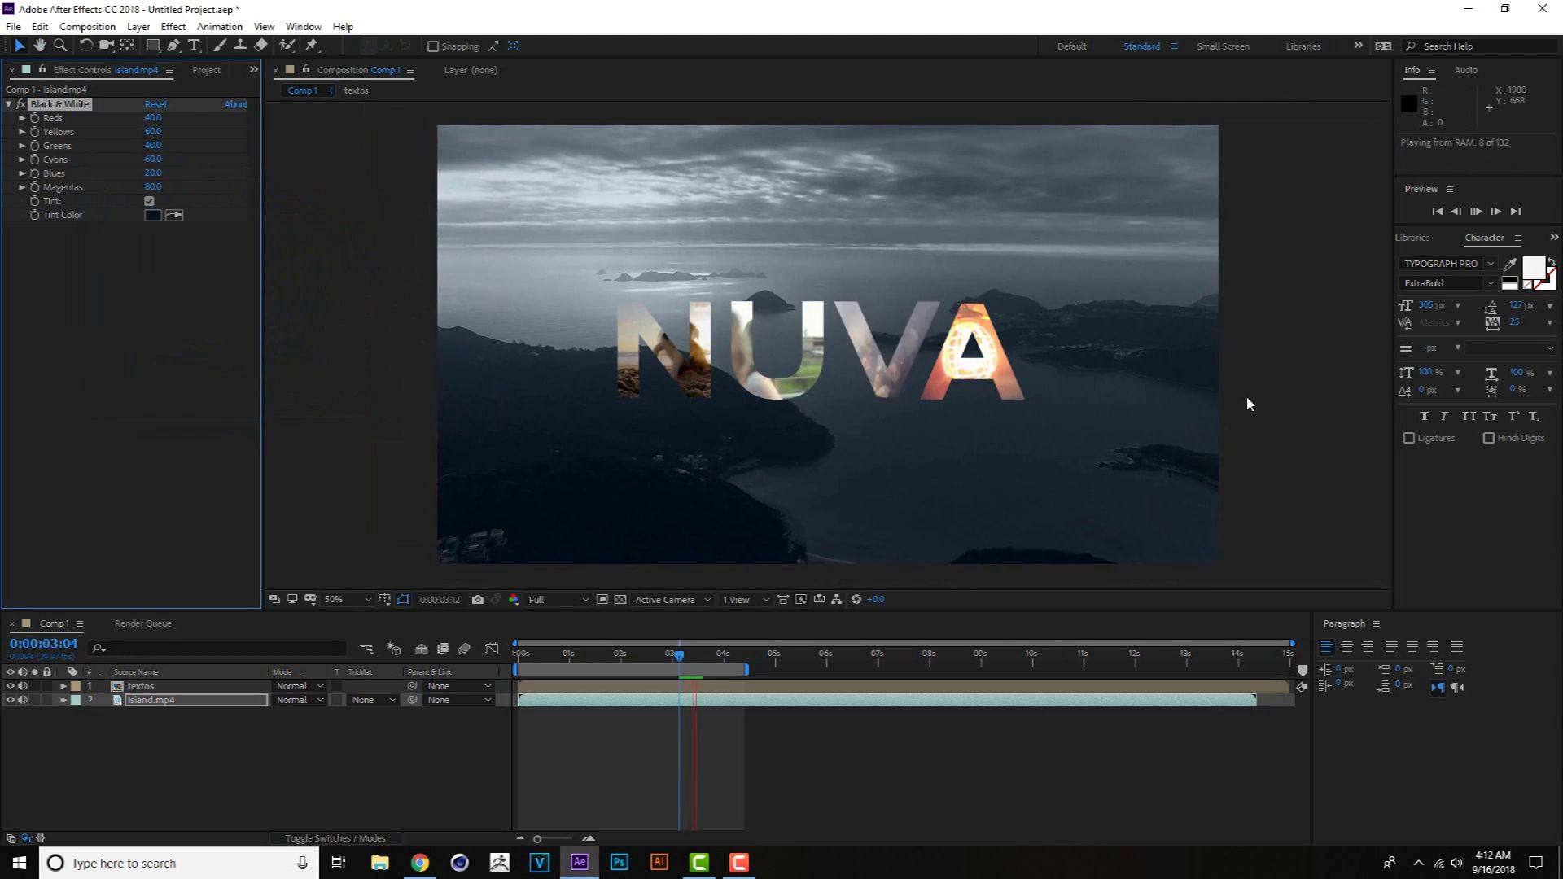